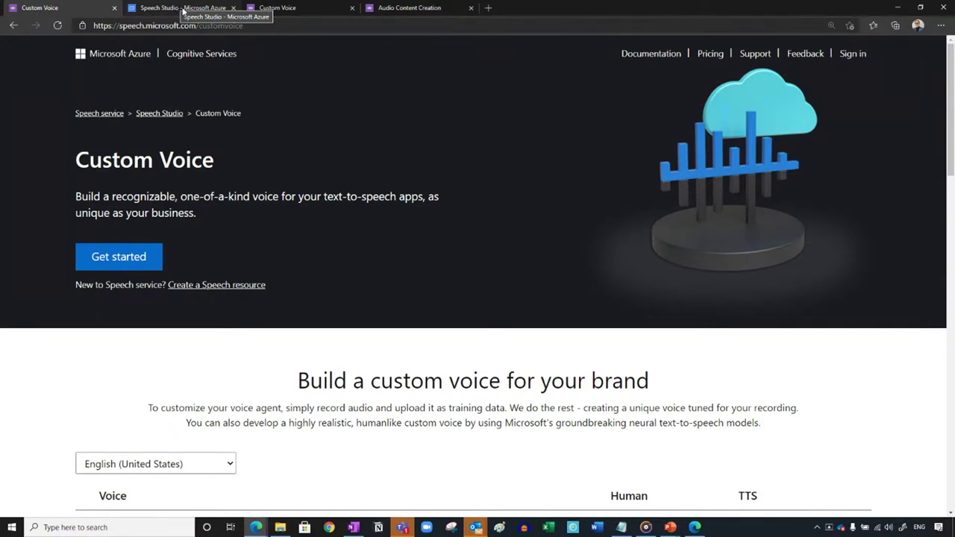
- Open the Custom Voice area under Text-to-Speech in Speech Studio
left_click(182, 9)
scroll(306, 212, "up", 2)
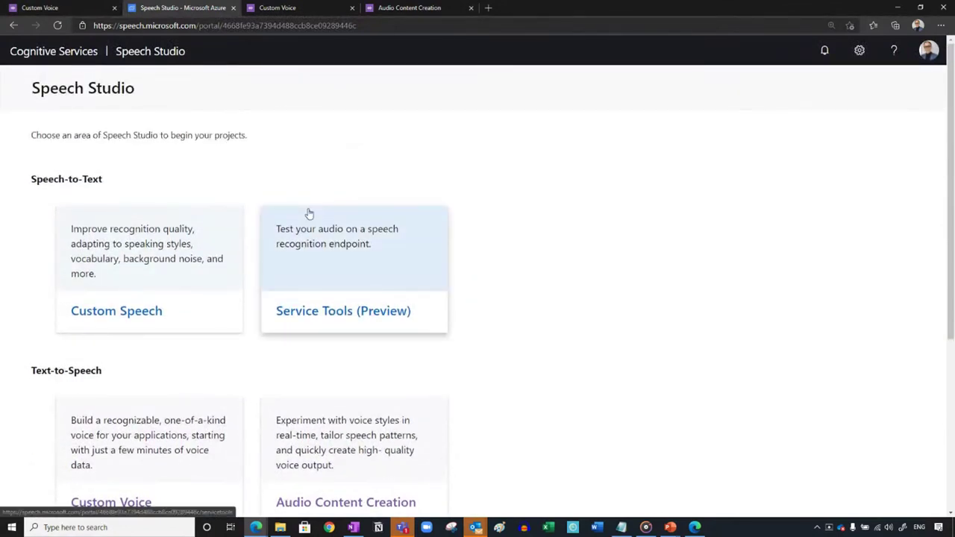
scroll(309, 214, "down", 2)
scroll(292, 226, "up", 2)
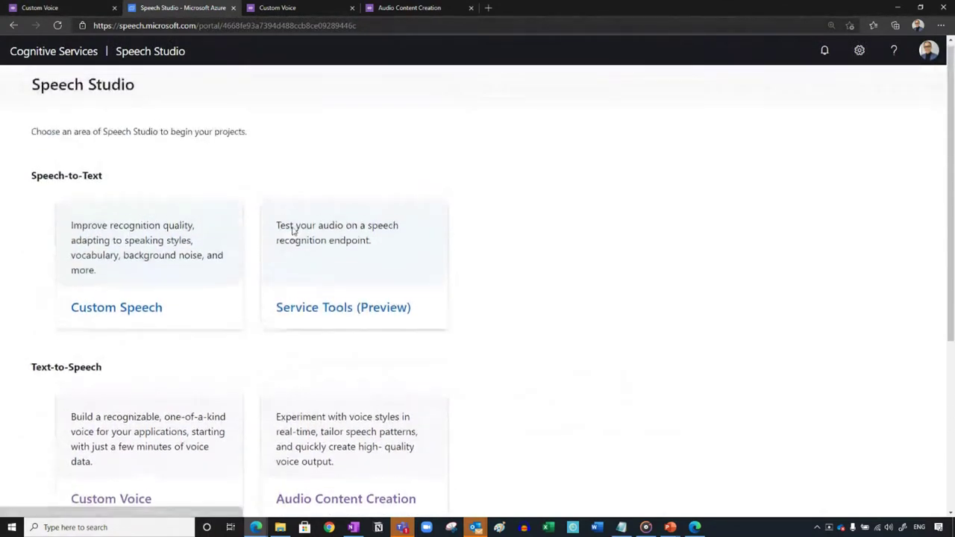
scroll(292, 233, "down", 2)
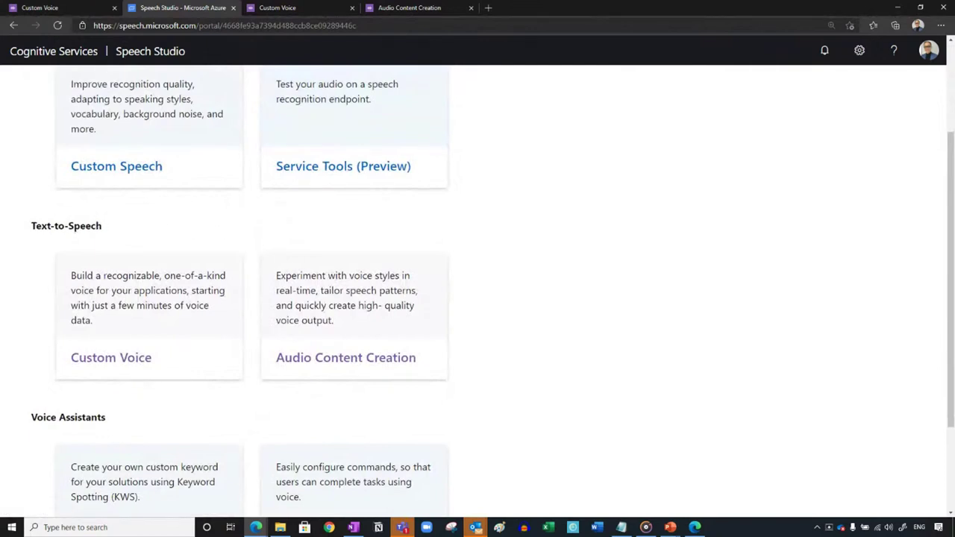
left_click(157, 297)
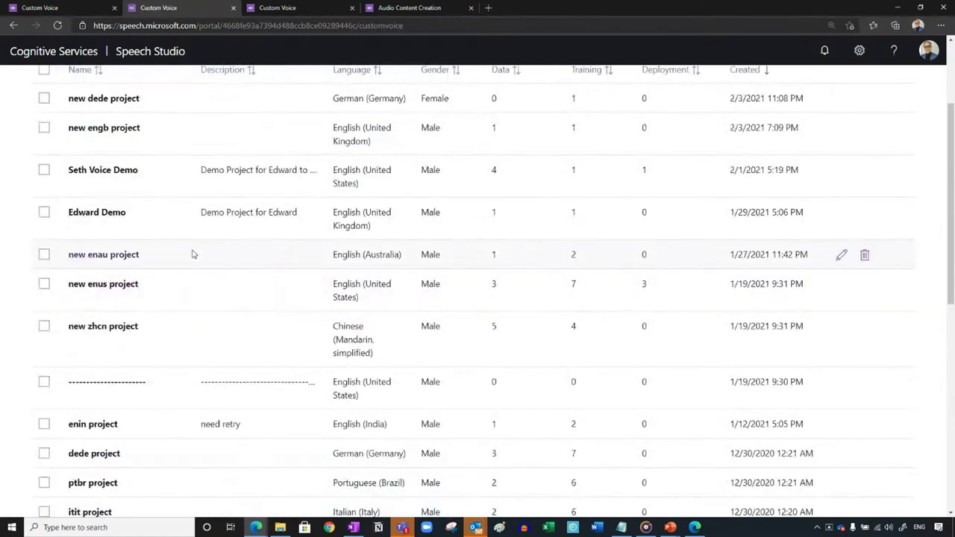
- Review the gender and language options offered for a new Custom Voice project, without creating one
scroll(192, 254, "up", 2)
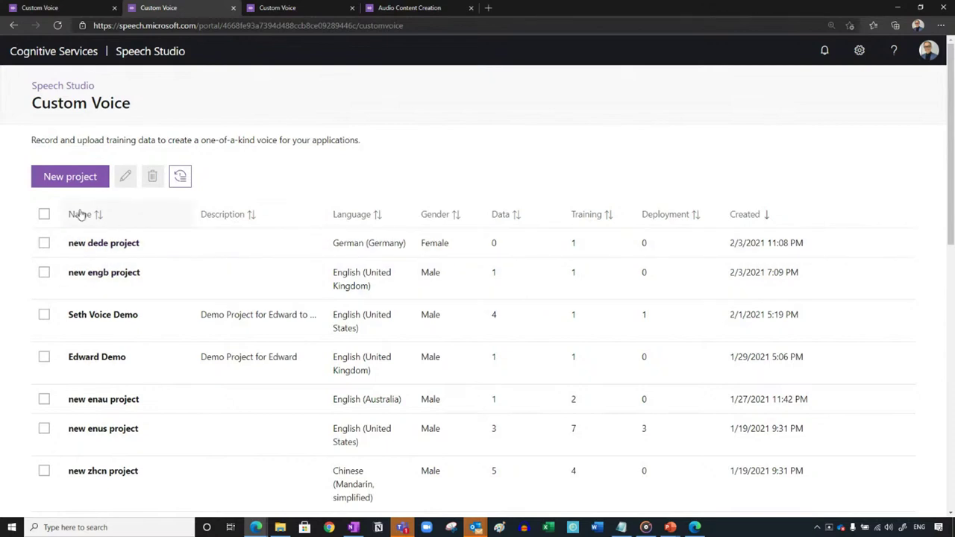
left_click(77, 184)
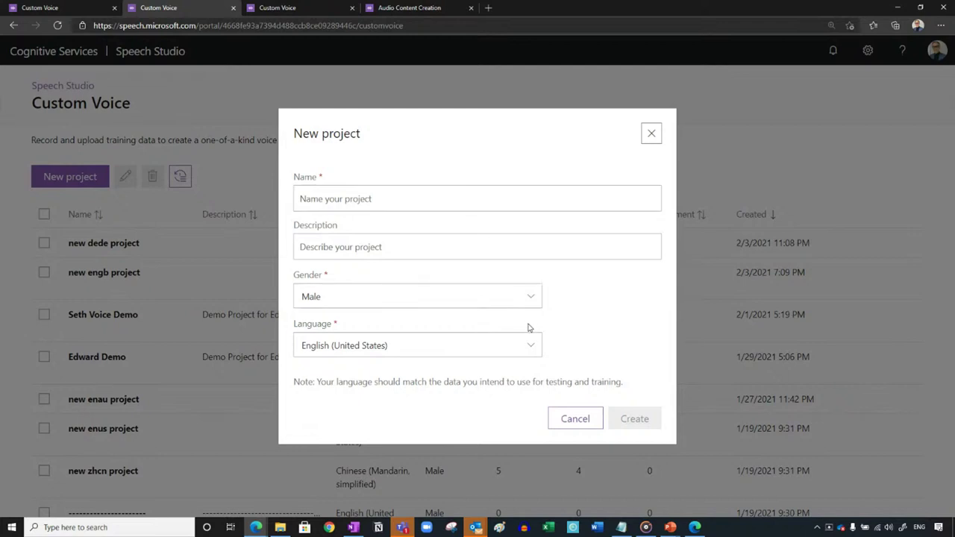
left_click(538, 349)
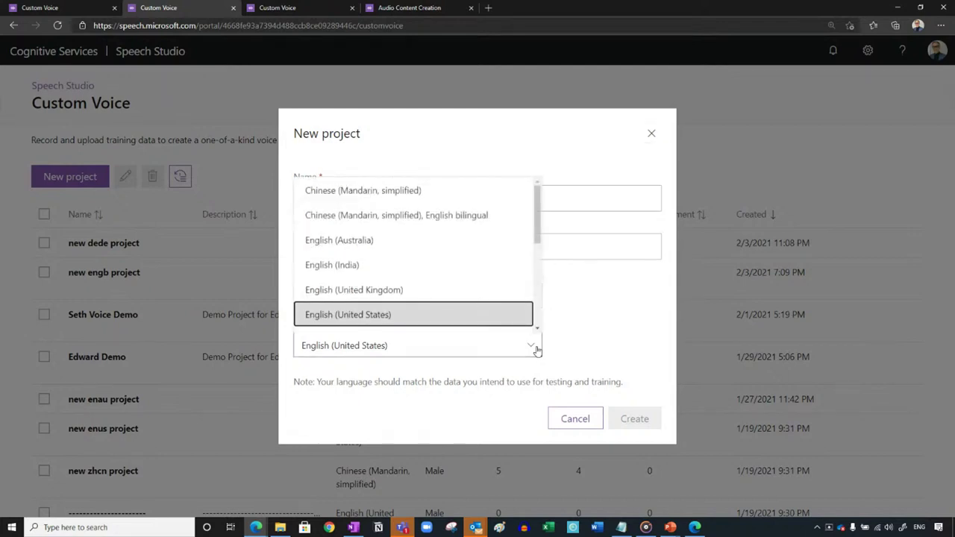
left_click_drag(539, 239, 538, 216)
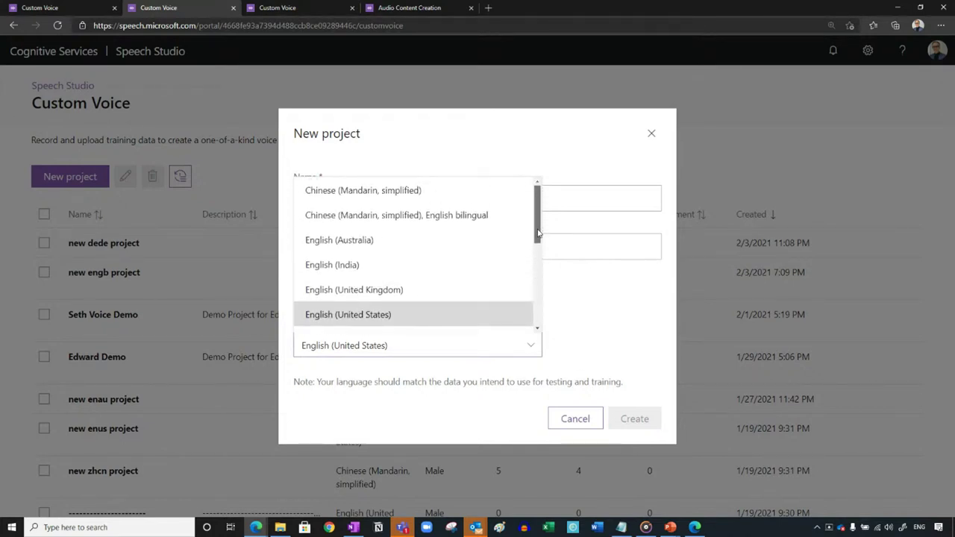
left_click(571, 422)
left_click(571, 421)
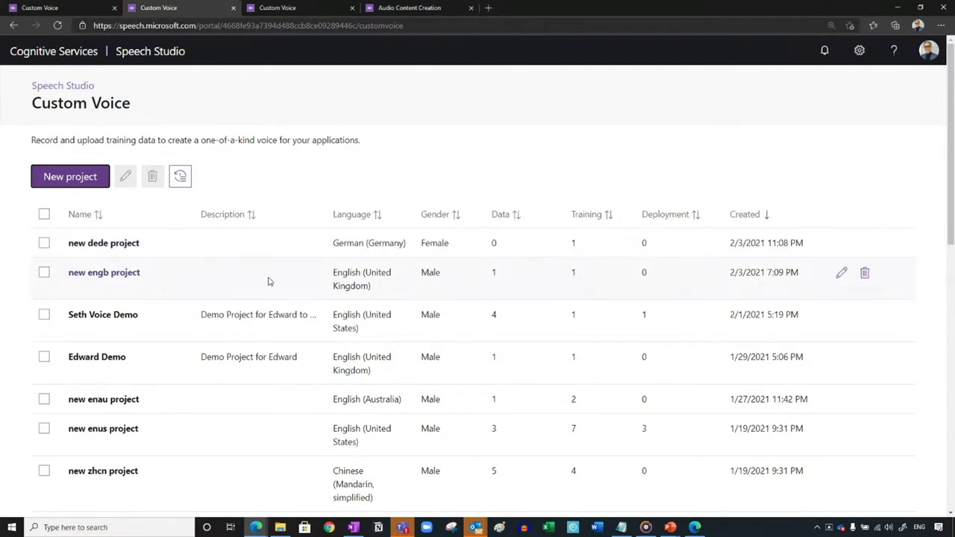
left_click(120, 321)
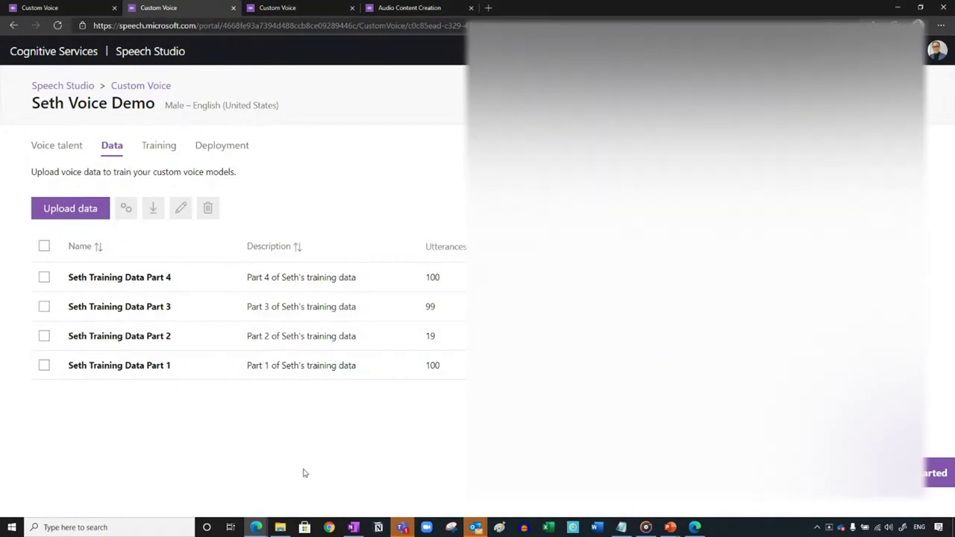
left_click(280, 528)
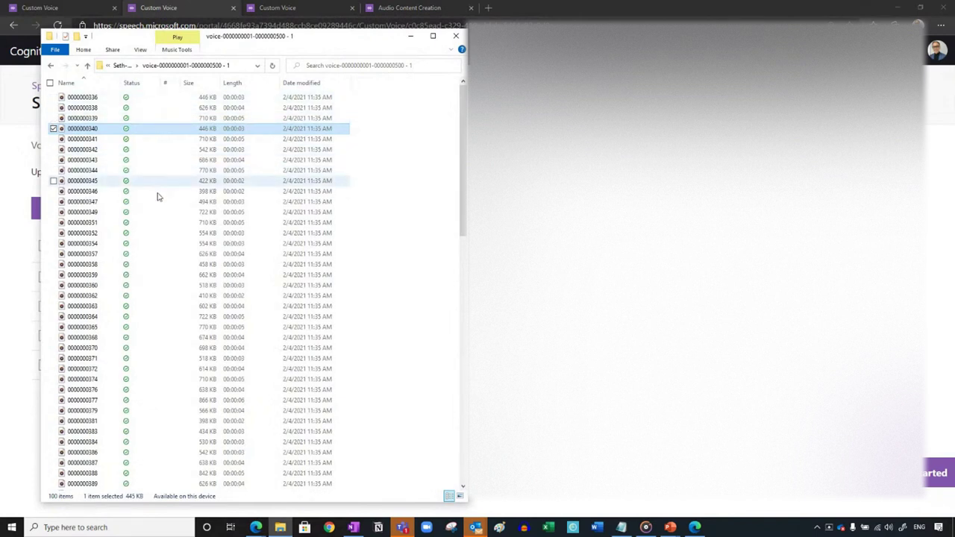
left_click(621, 528)
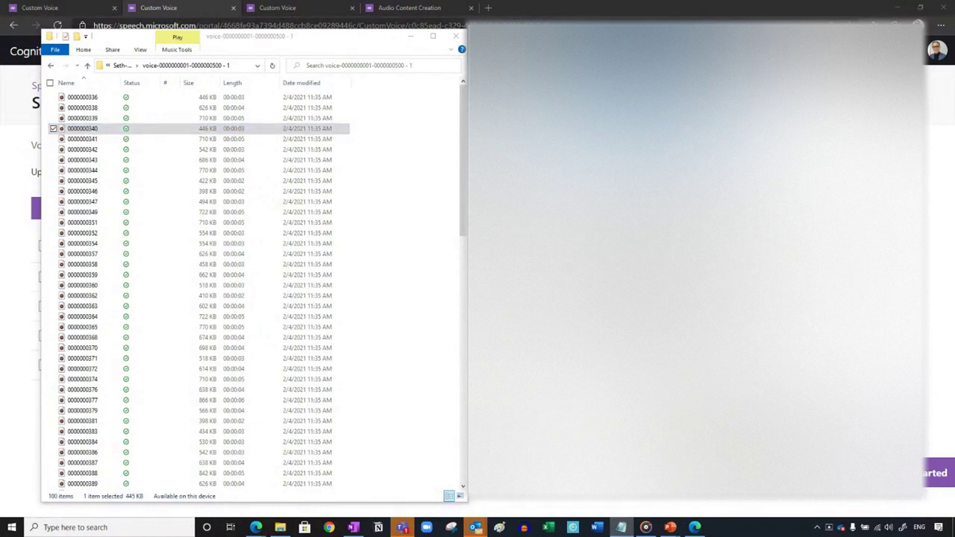
left_click(89, 132)
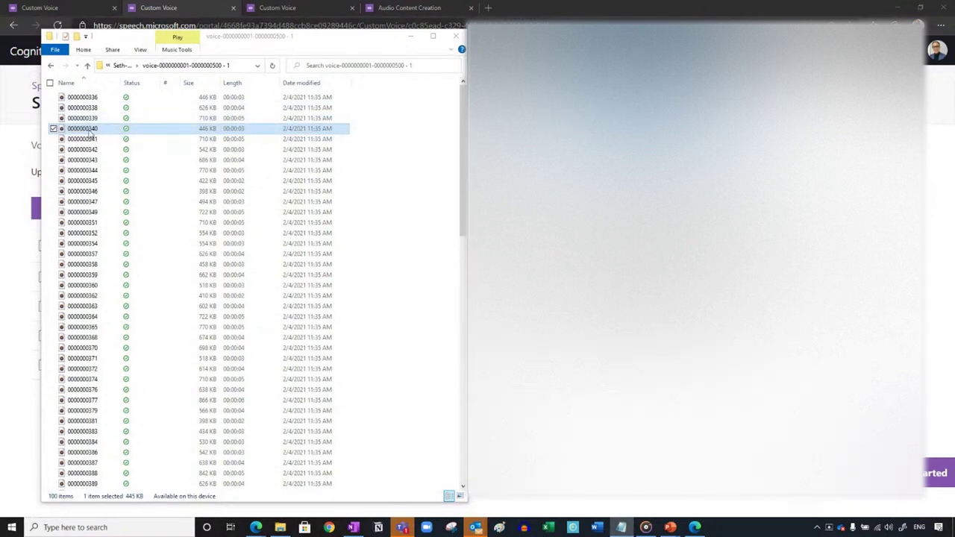
double_click(90, 130)
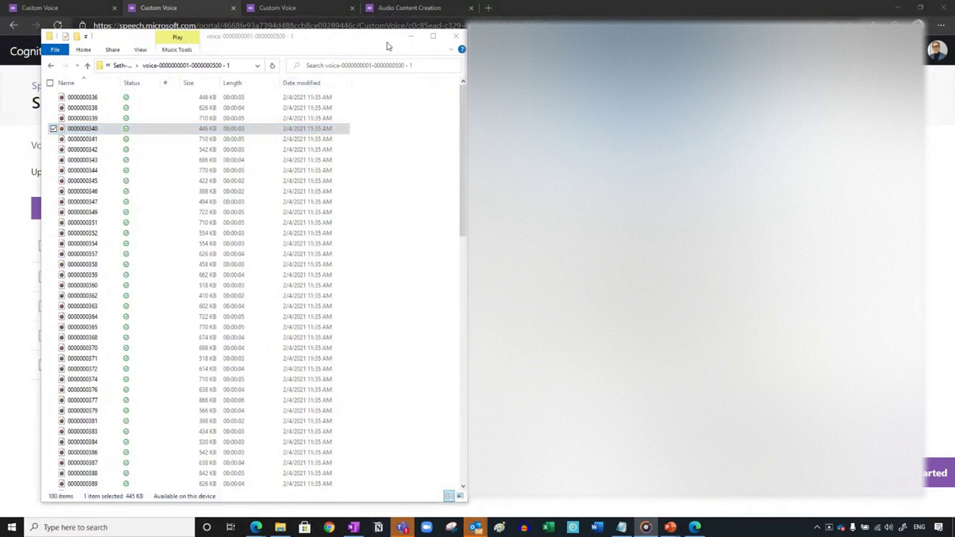
left_click(682, 10)
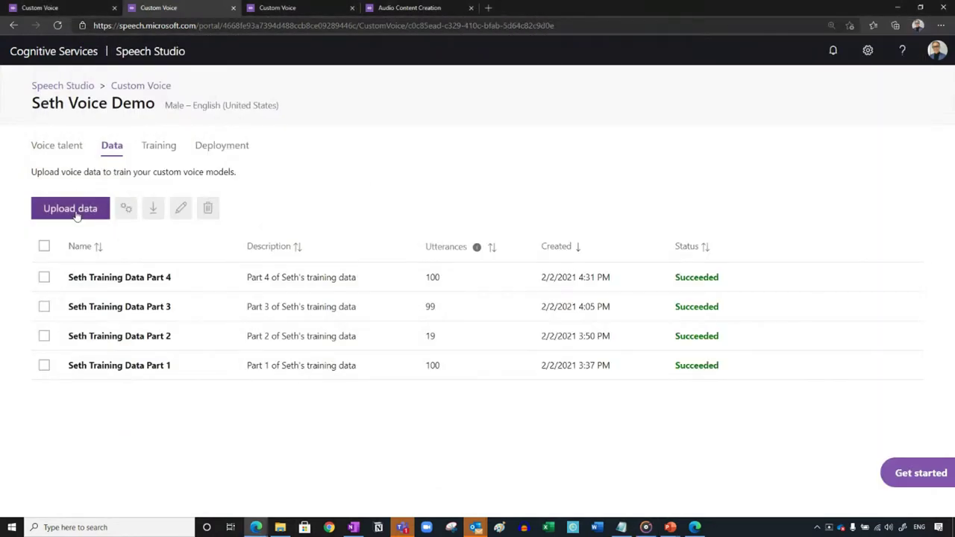
- Check which voice data types can be uploaded for training, without uploading any data
left_click(76, 212)
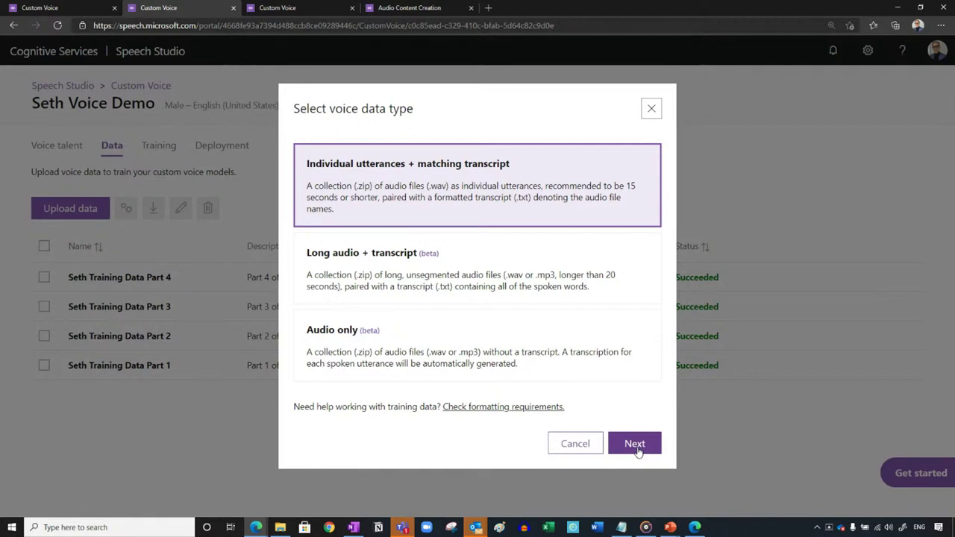
left_click(576, 444)
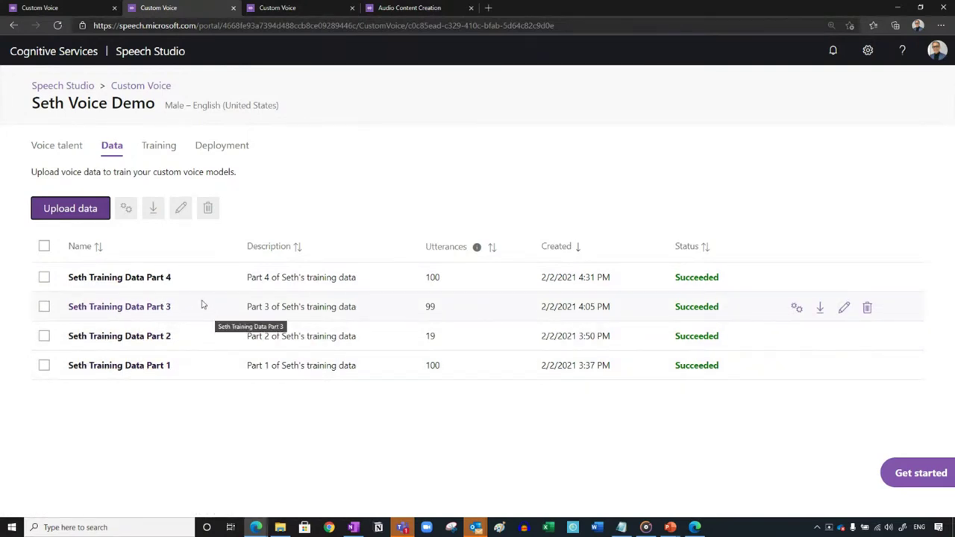
- Examine the utterance transcriptions and the pronunciation score, signal-noise ratio and duration guidance for Seth Training Data Part 4
left_click(151, 280)
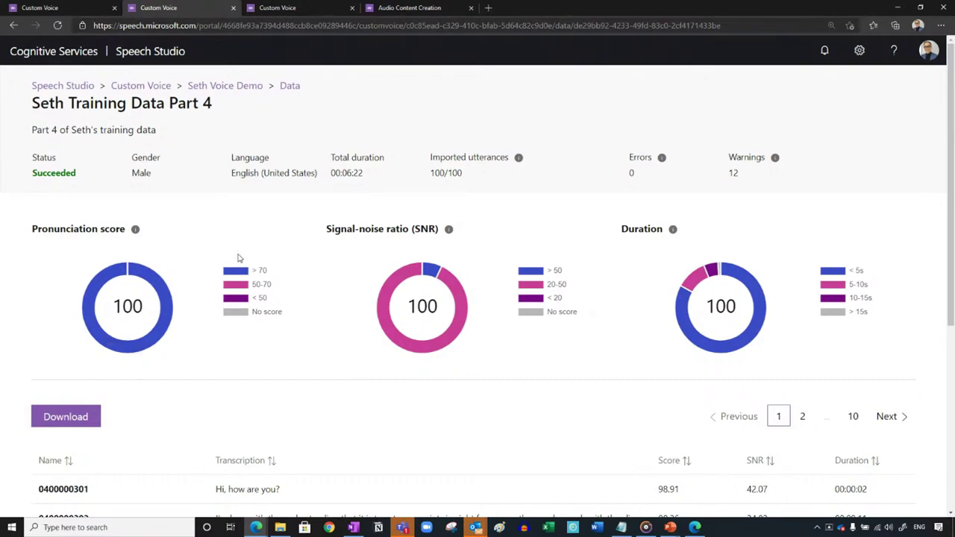
scroll(334, 291, "down", 2)
scroll(333, 291, "down", 1)
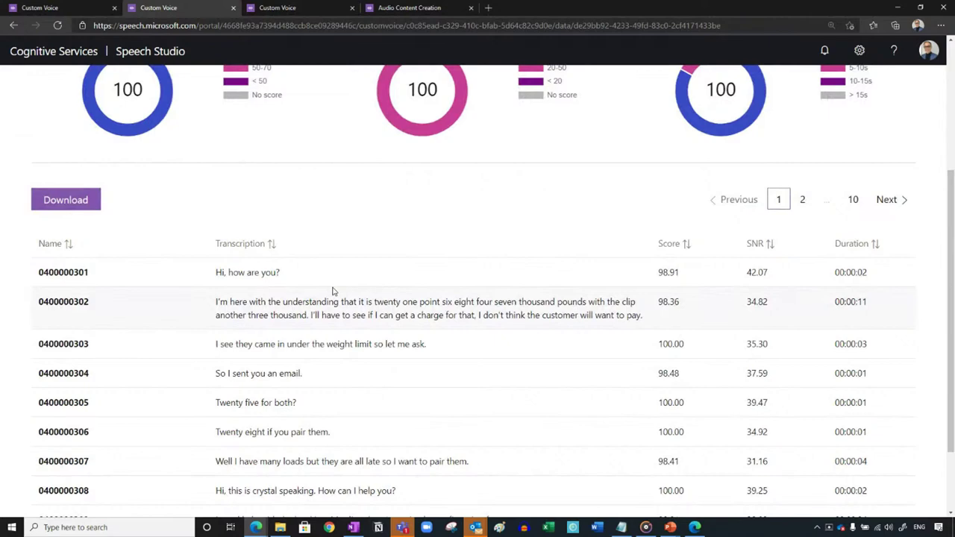
scroll(334, 291, "up", 3)
mouse_move(136, 234)
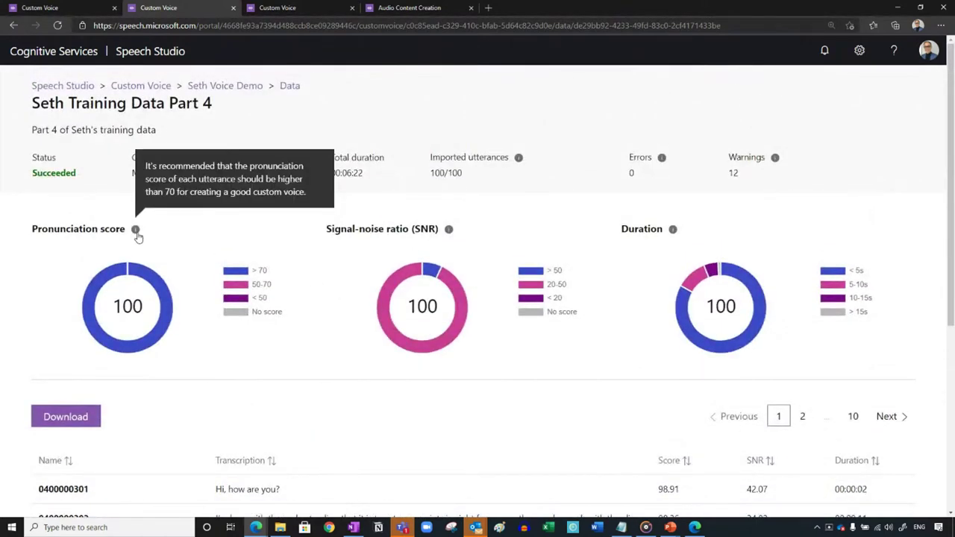
mouse_move(450, 233)
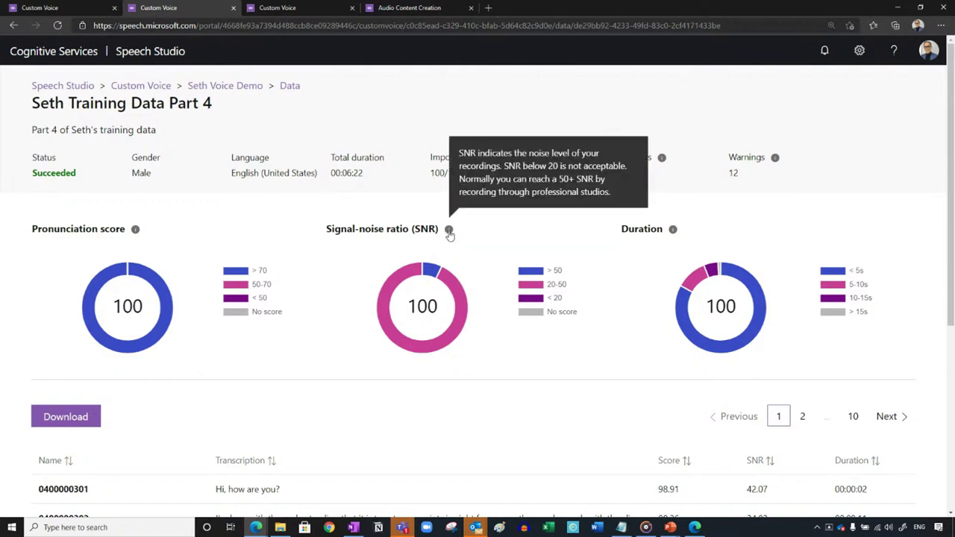
mouse_move(674, 232)
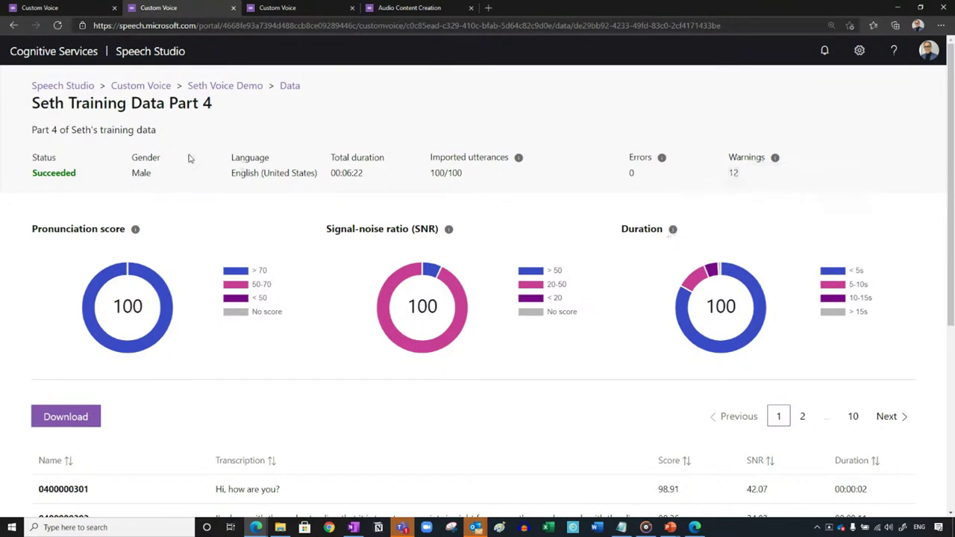
- Return to the Seth Voice Demo project and play the recorded statement of its existing voice talent profile
left_click(236, 90)
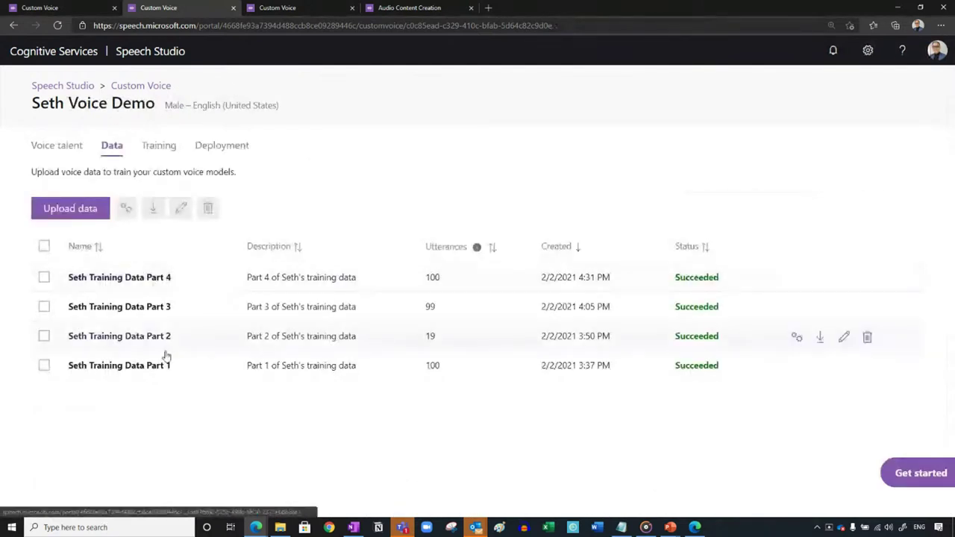
left_click(68, 146)
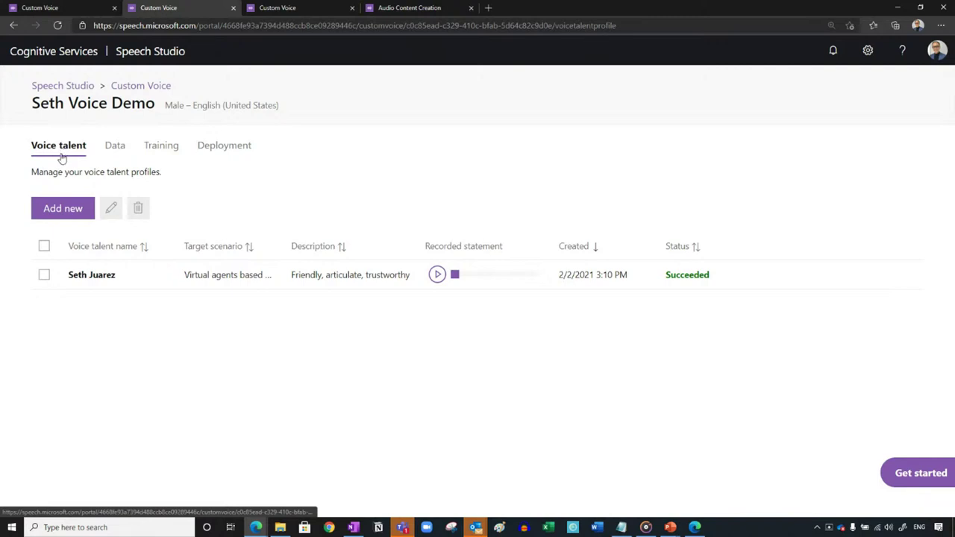
left_click(437, 275)
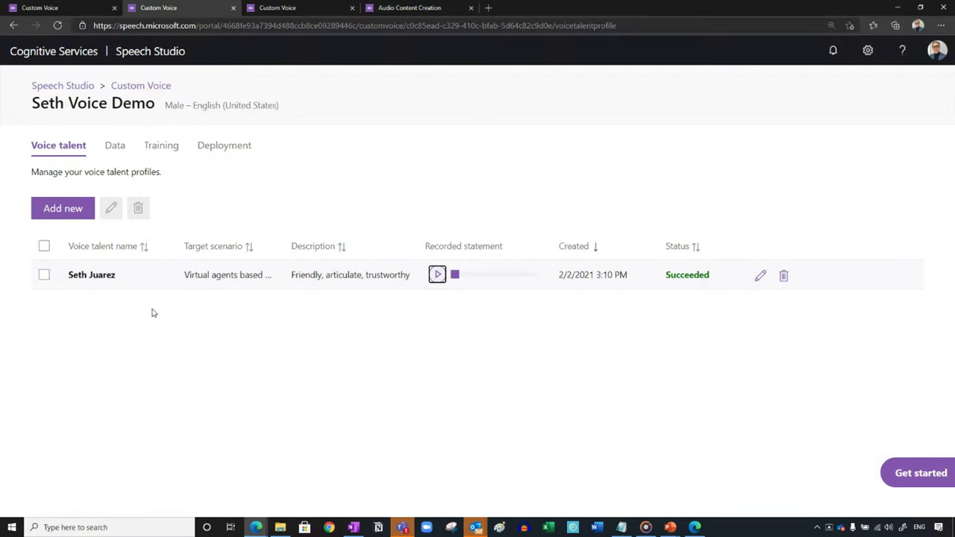
- Try filling in a new voice talent profile with a target scenario, the talent's full name and Microsoft as company, without creating it
left_click(68, 211)
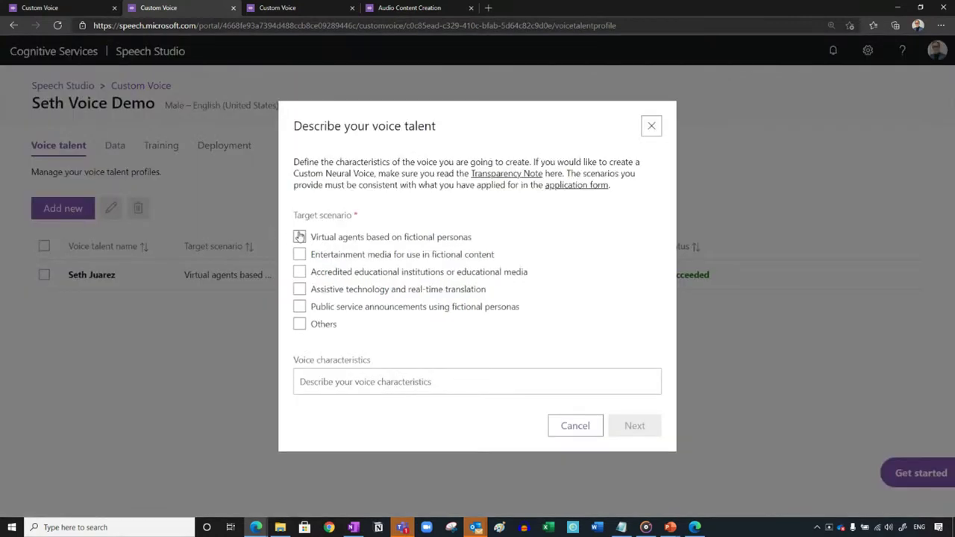
left_click(299, 254)
left_click(634, 426)
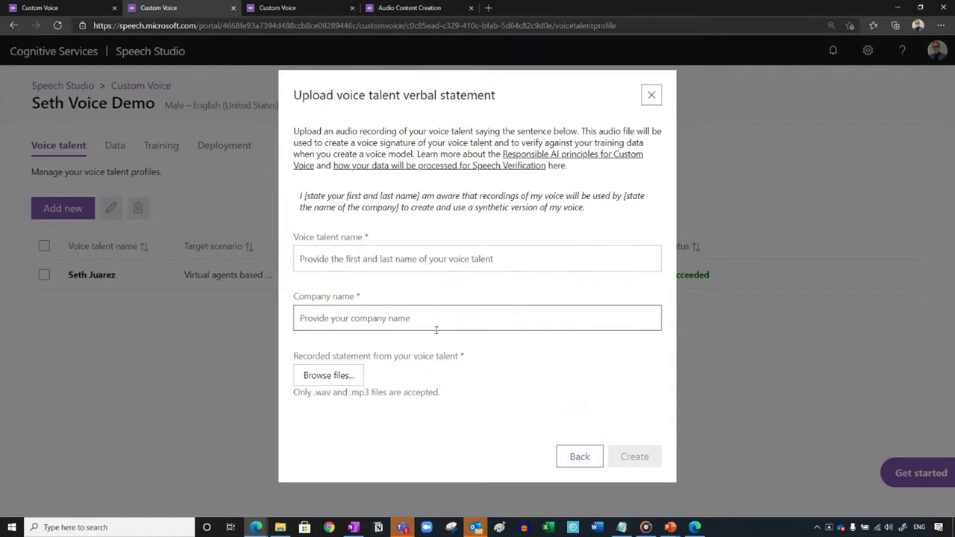
left_click(401, 262)
left_click(354, 299)
left_click(352, 317)
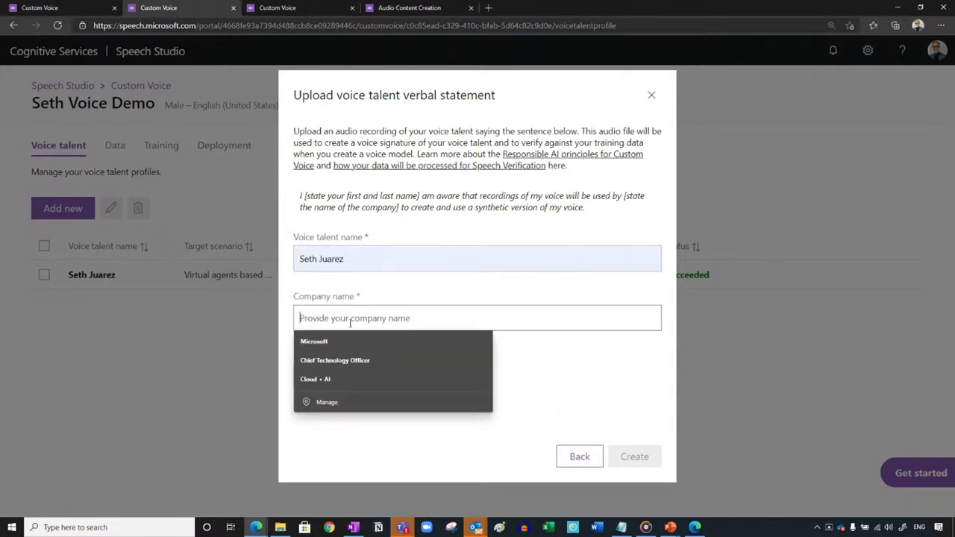
left_click(315, 341)
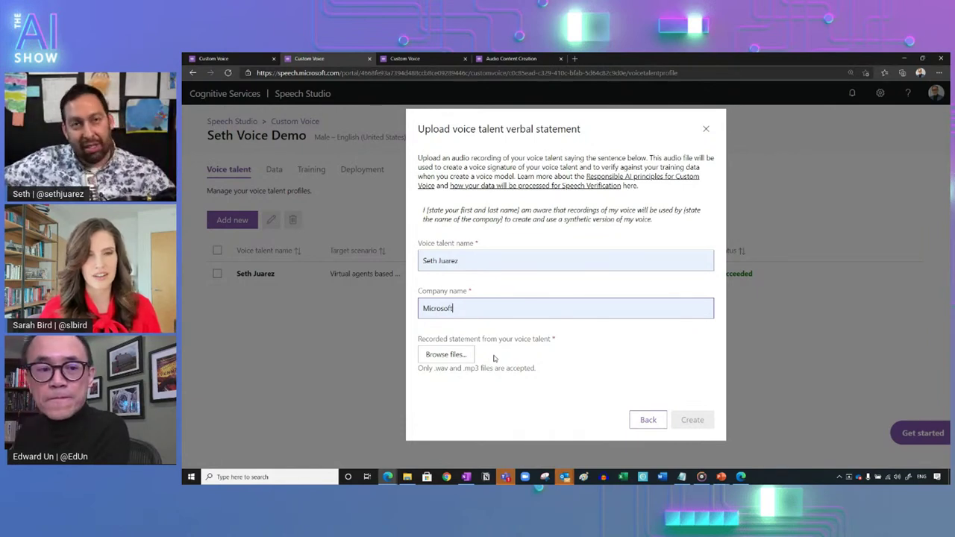
left_click(705, 131)
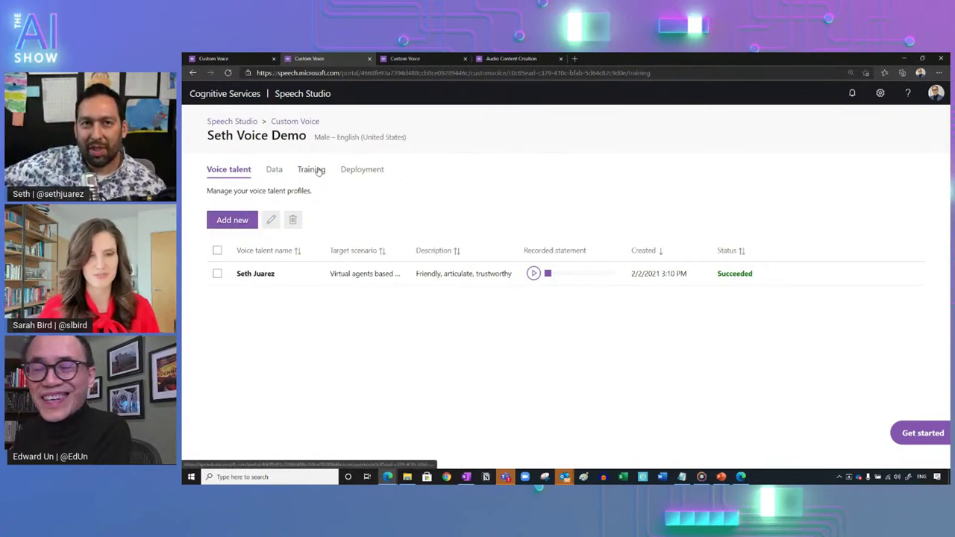
- Set up a new model for training named SethNeural and select all four Seth Training Data datasets
left_click(318, 171)
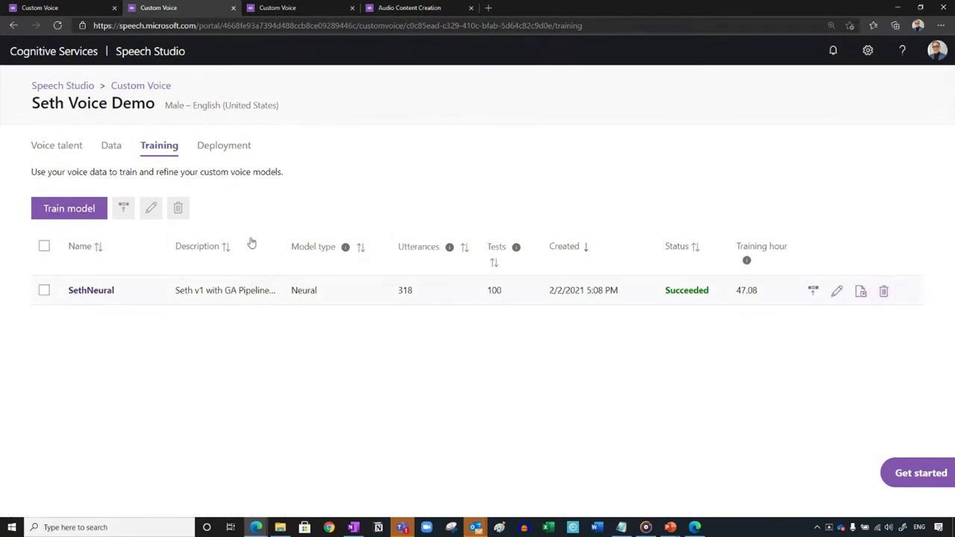
left_click(77, 212)
left_click(369, 233)
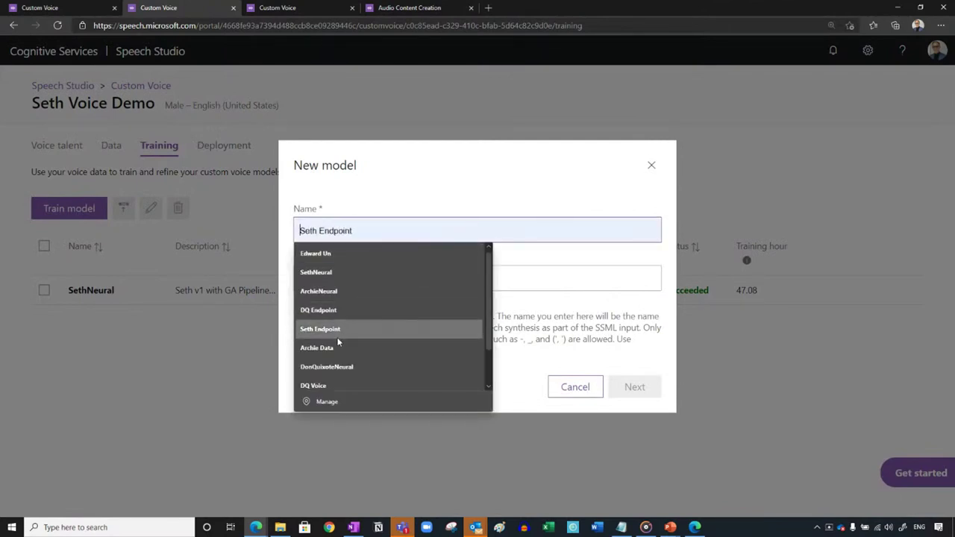
left_click(345, 274)
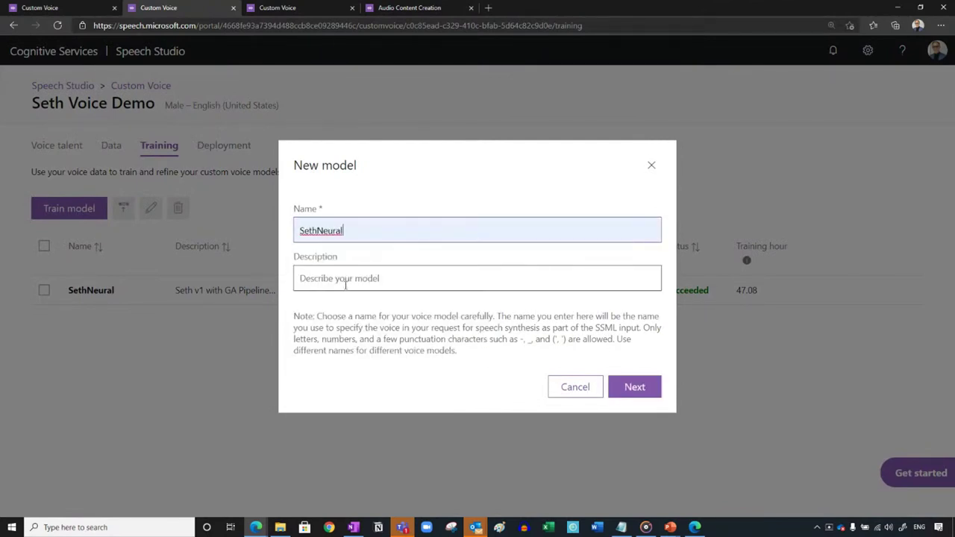
left_click(633, 391)
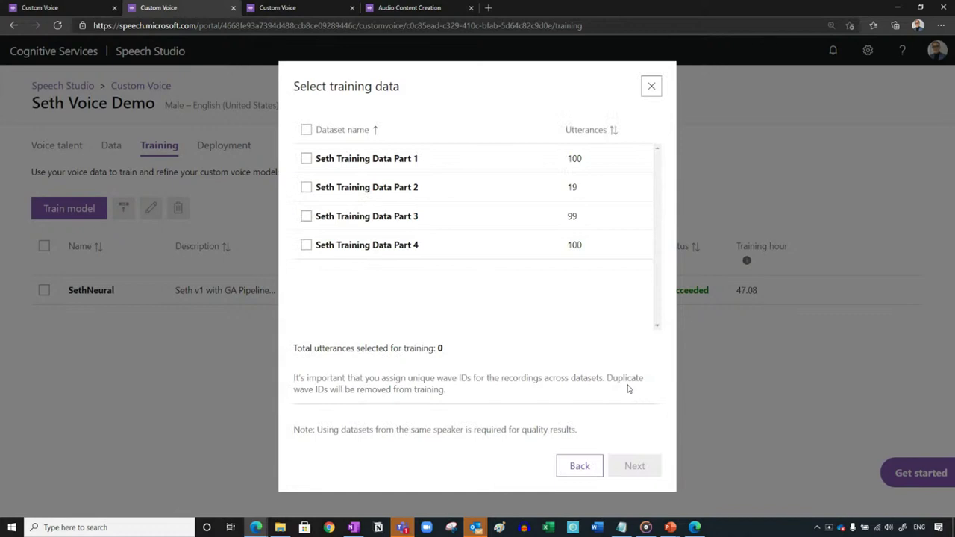
left_click(306, 131)
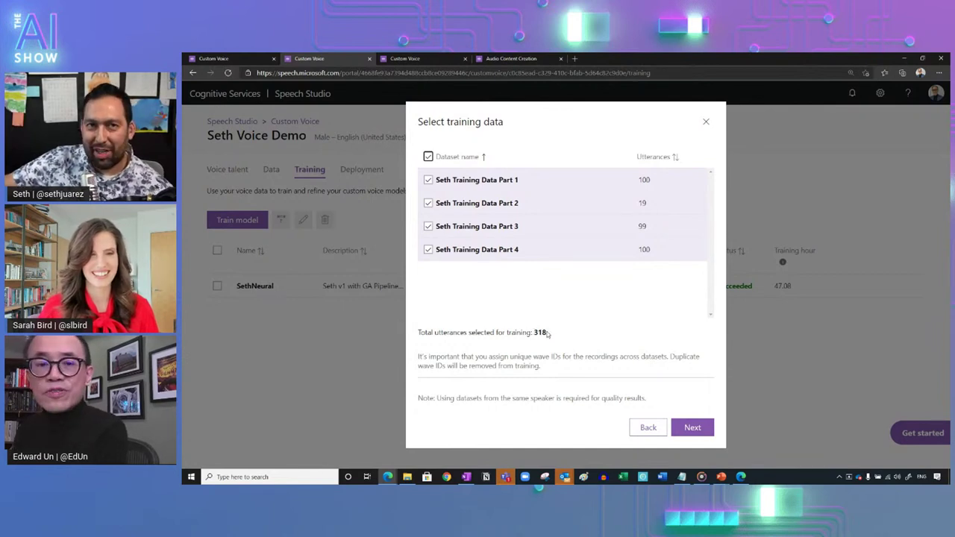
- Try continuing the model setup with the Neural training method, the existing voice talent profile and acceptance of the consent terms
left_click(692, 427)
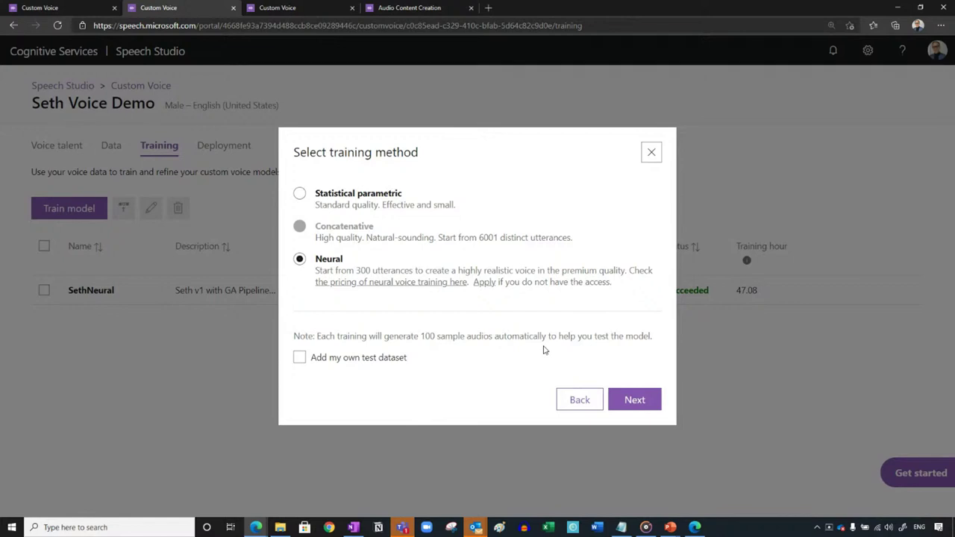
left_click(635, 403)
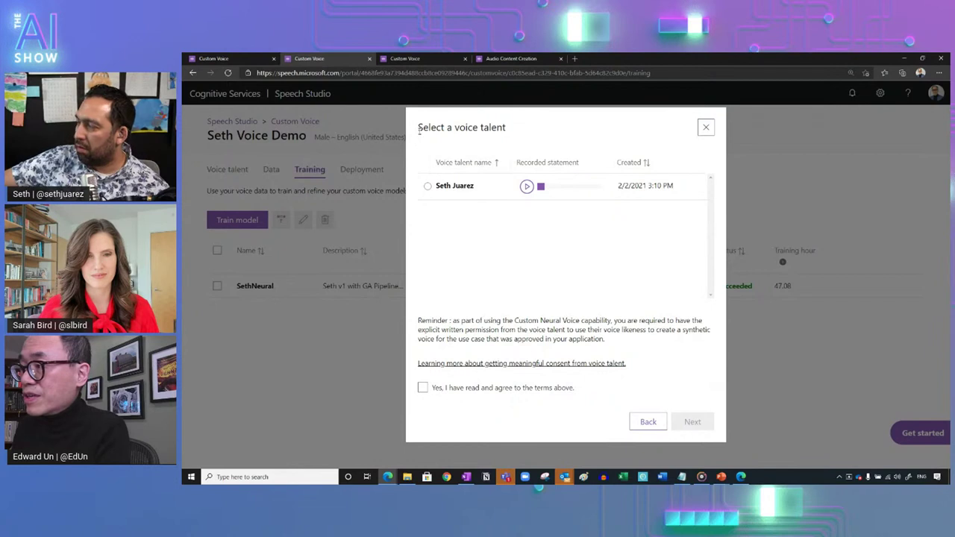
left_click(428, 186)
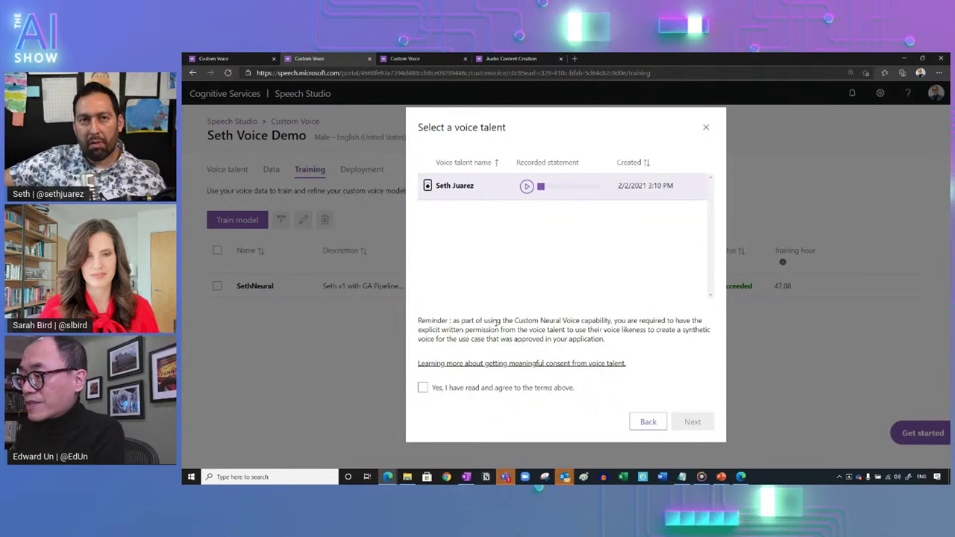
left_click(422, 388)
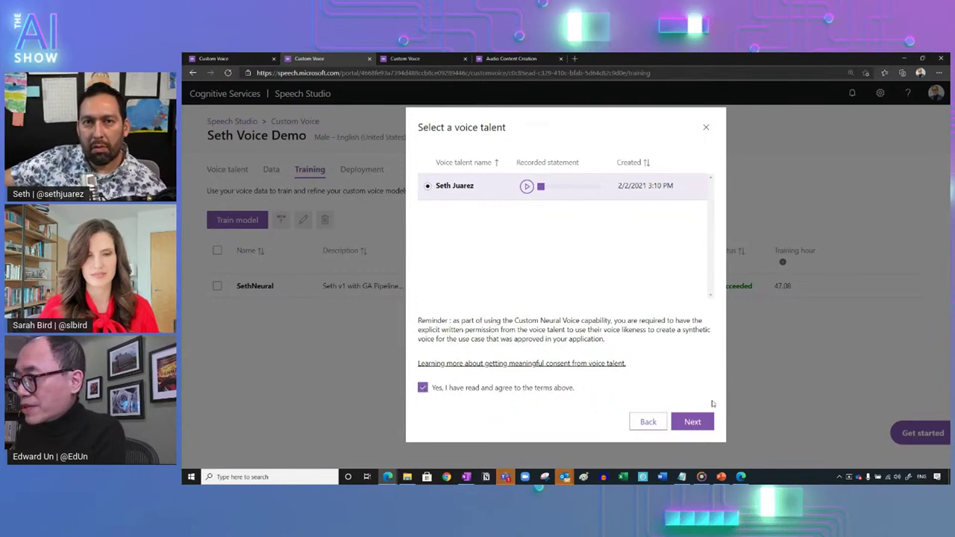
left_click(694, 423)
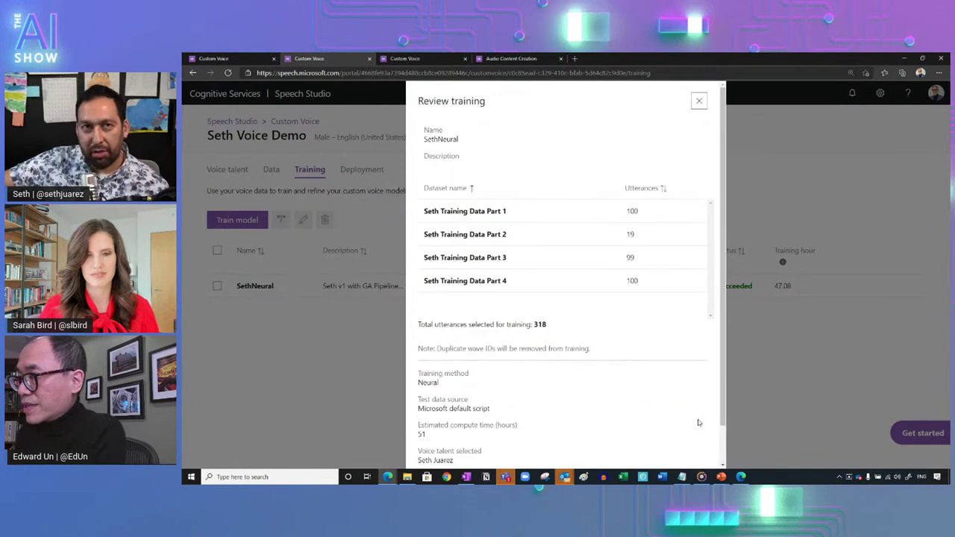
- Review the training summary's datasets, method, test data source, compute time and voice talent, and close it without starting the training
scroll(654, 373, "down", 2)
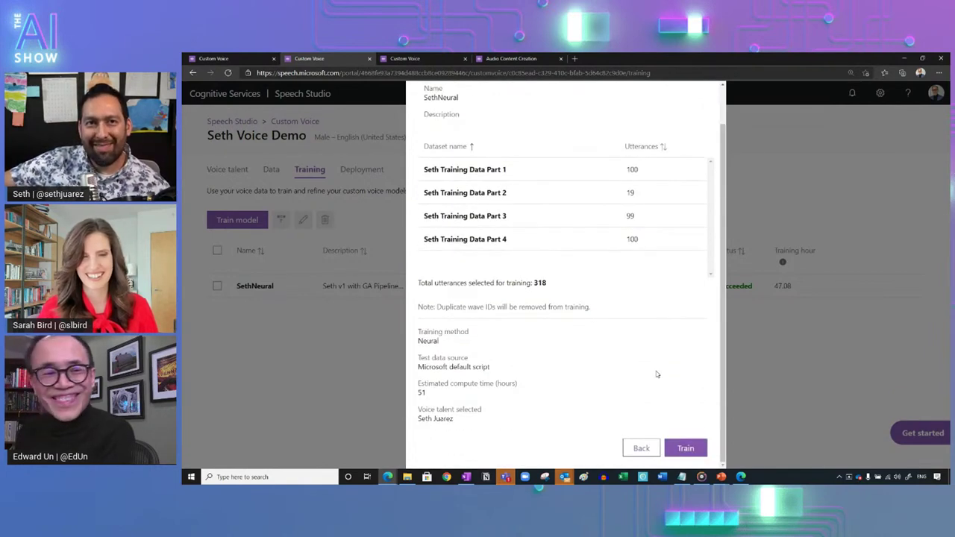
scroll(649, 351, "up", 2)
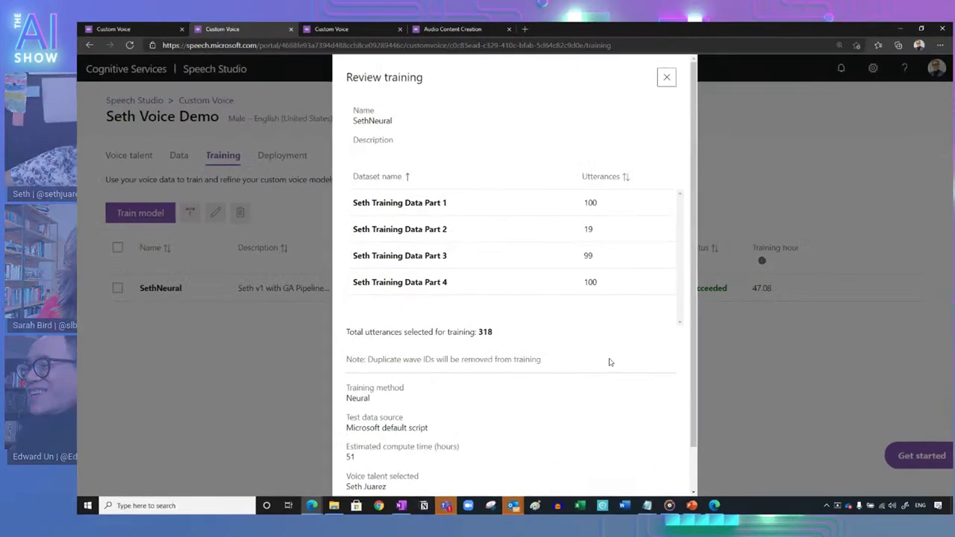
scroll(649, 350, "down", 2)
scroll(581, 371, "up", 2)
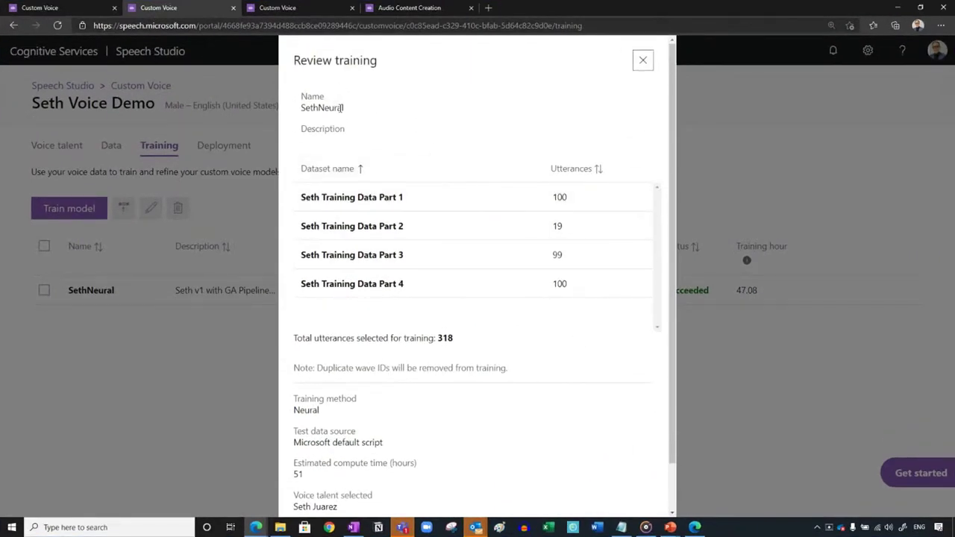
scroll(398, 270, "down", 1)
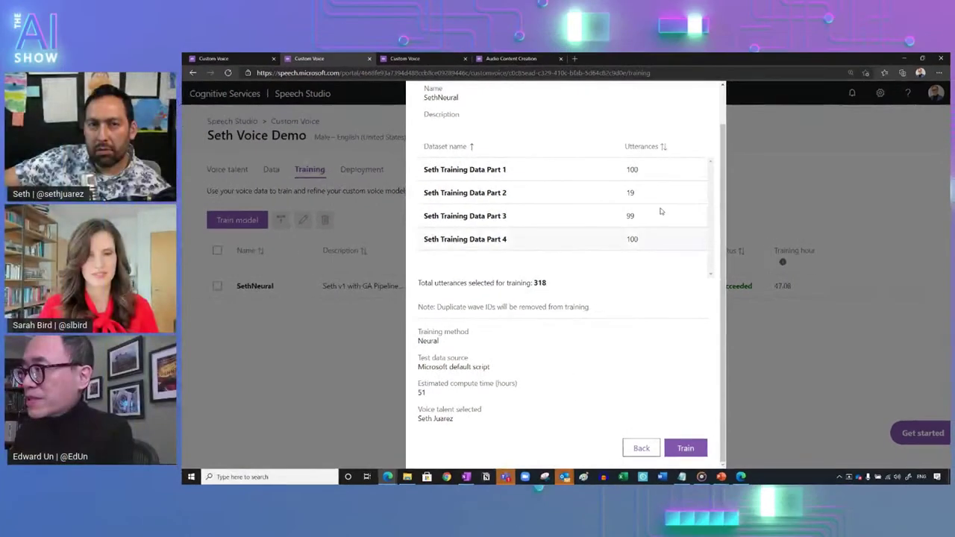
scroll(506, 211, "up", 1)
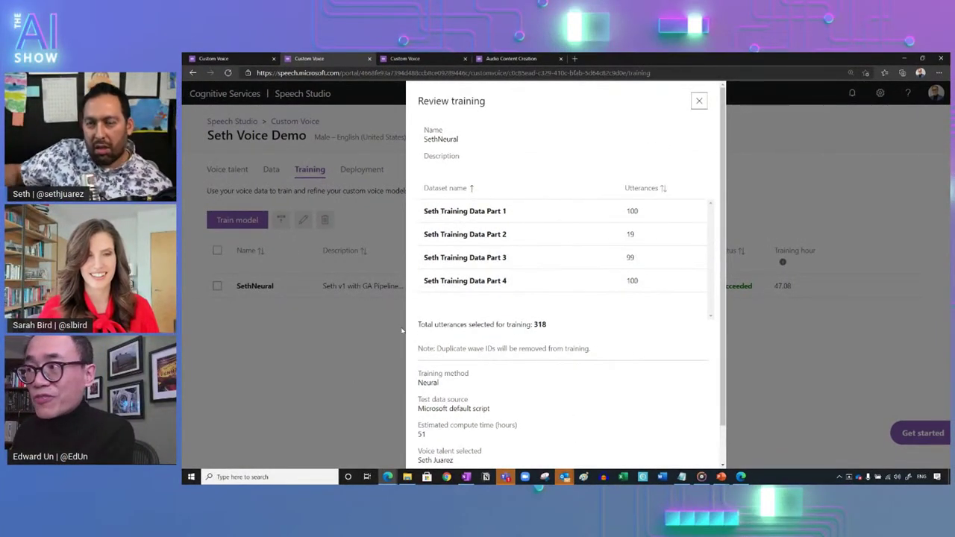
left_click(699, 101)
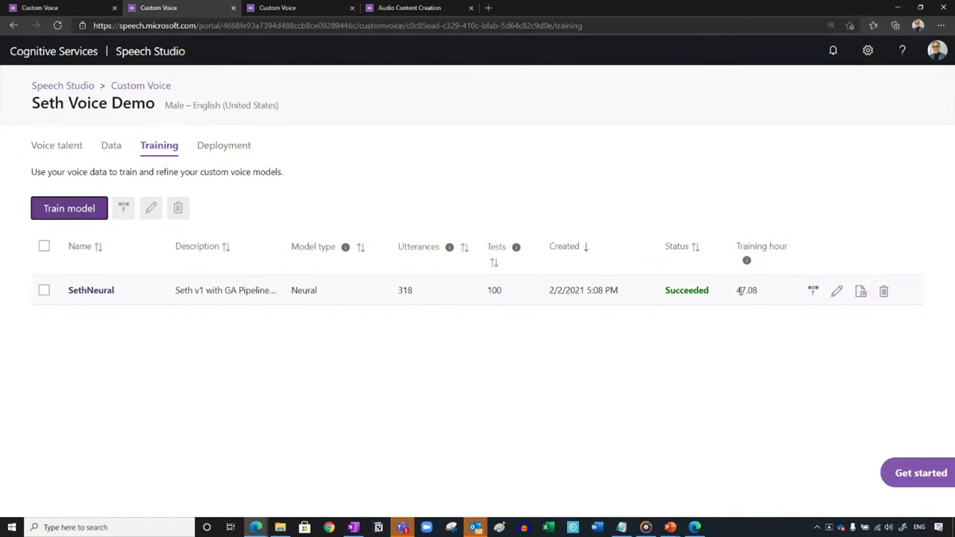
- Open the trained SethNeural model and play the test samples about the email, finding Greg in contacts and eating pepperoni pizza
left_click(96, 292)
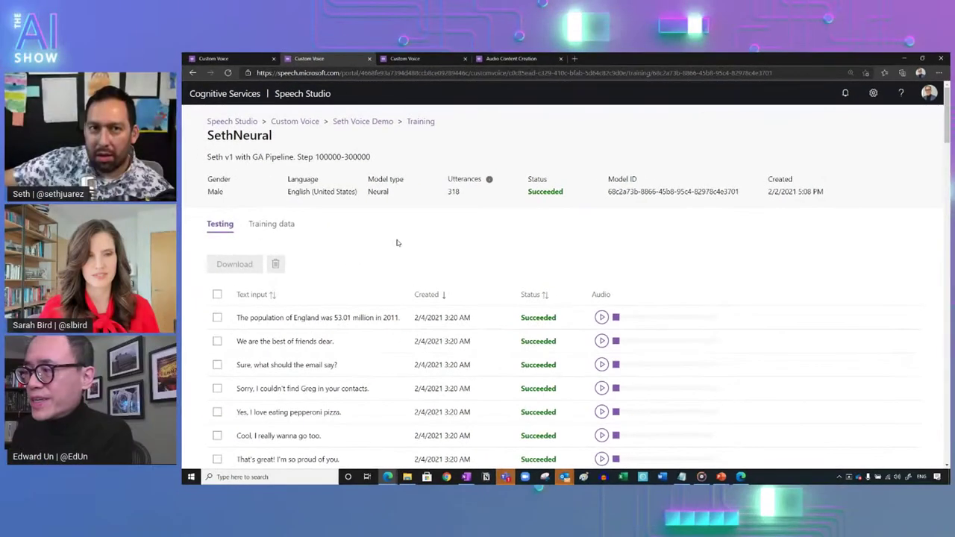
scroll(266, 236, "down", 1)
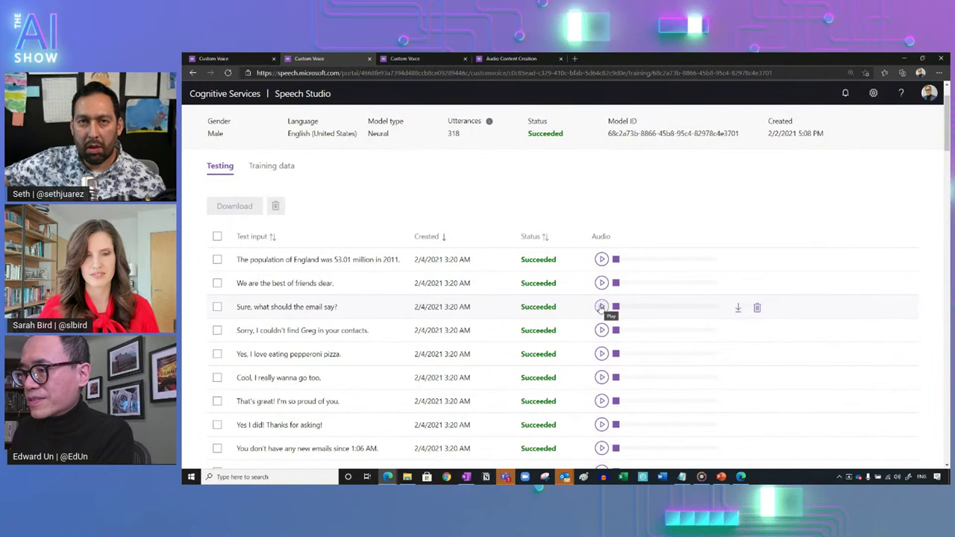
left_click(601, 307)
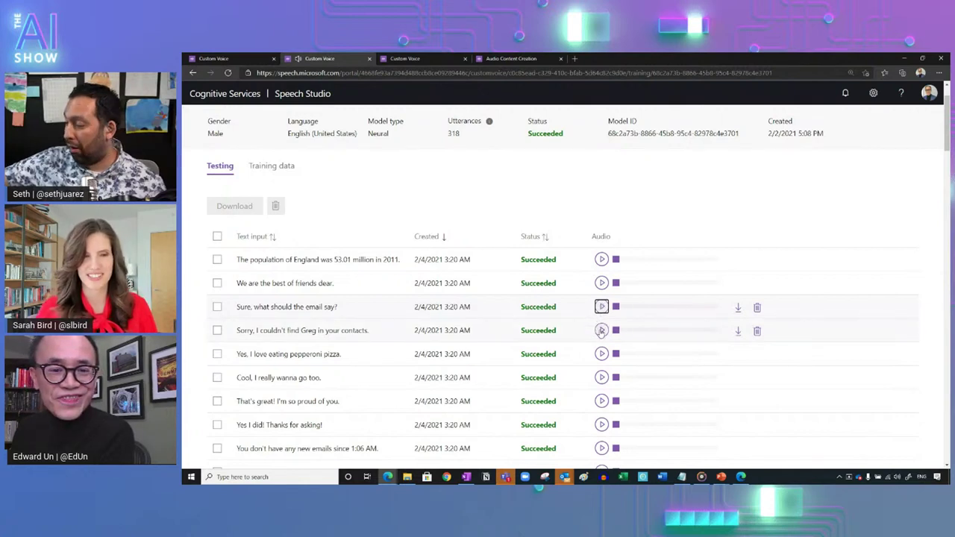
left_click(602, 330)
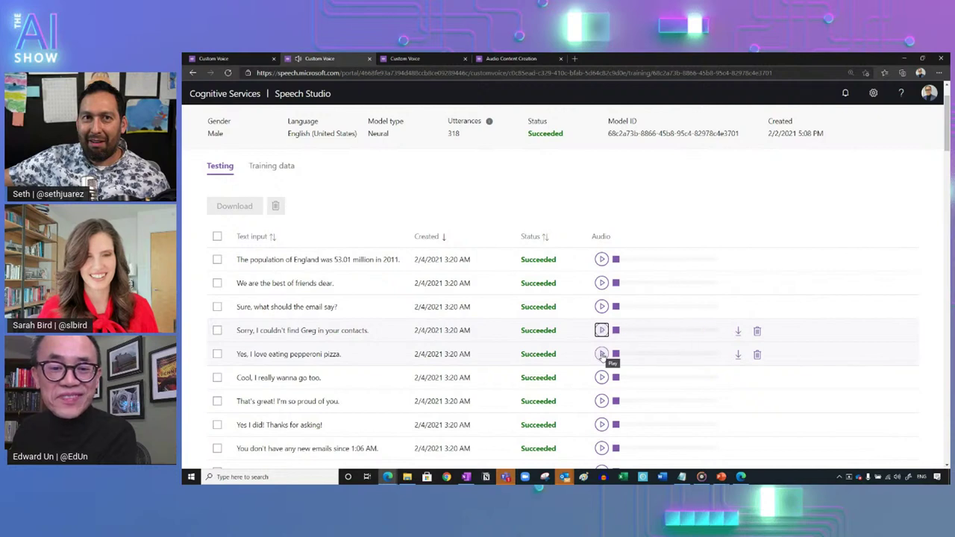
left_click(601, 353)
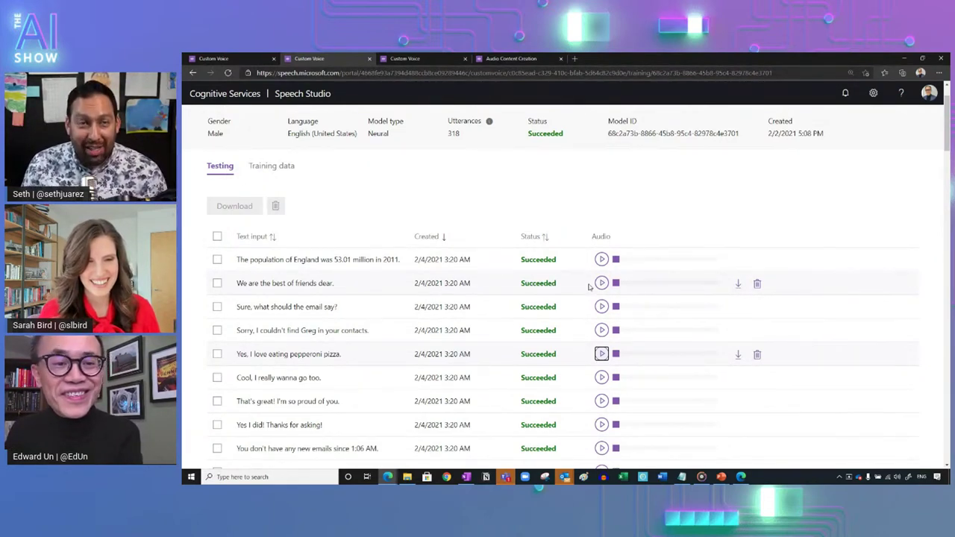
scroll(379, 202, "up", 2)
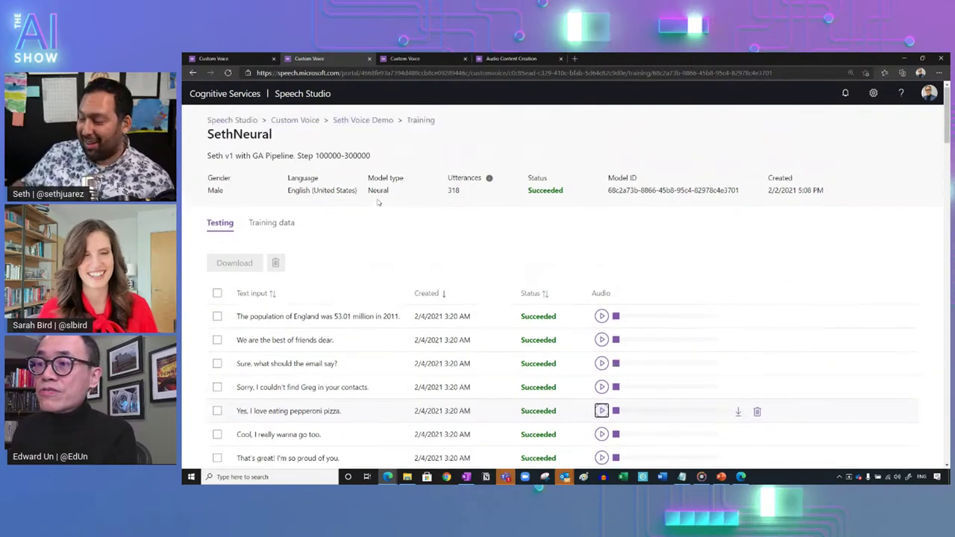
- Open Seth Endpoint among the Seth Voice Demo deployments and examine its details, C# sample code and endpoint test form
left_click(377, 123)
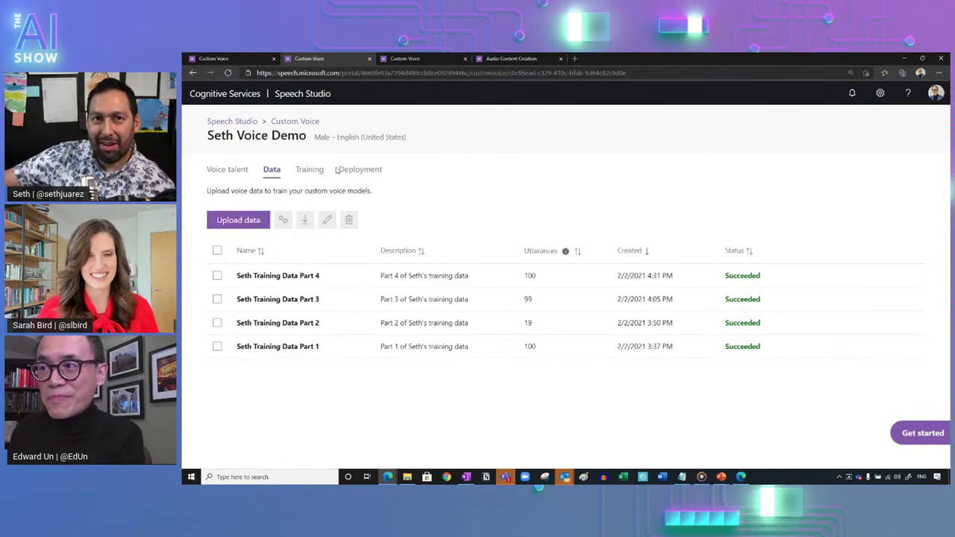
left_click(373, 170)
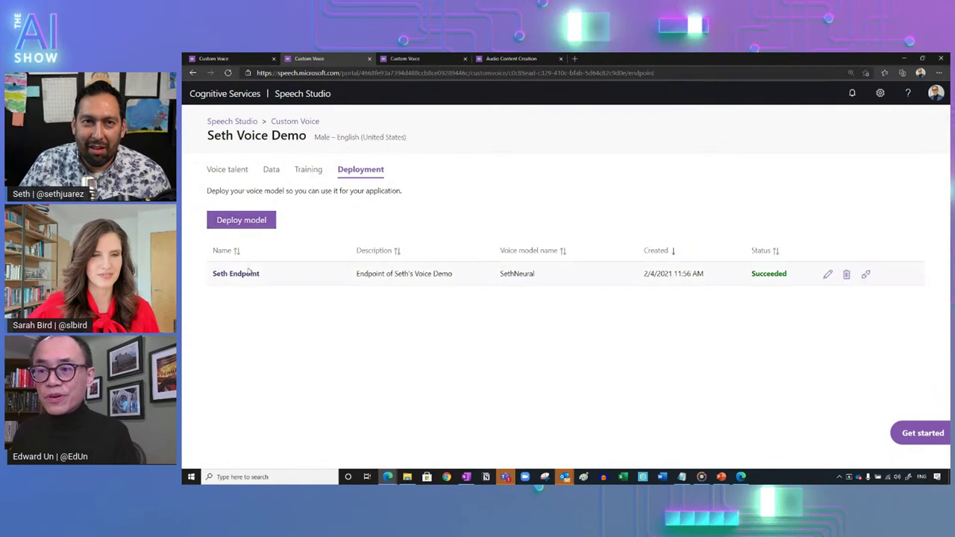
left_click(250, 274)
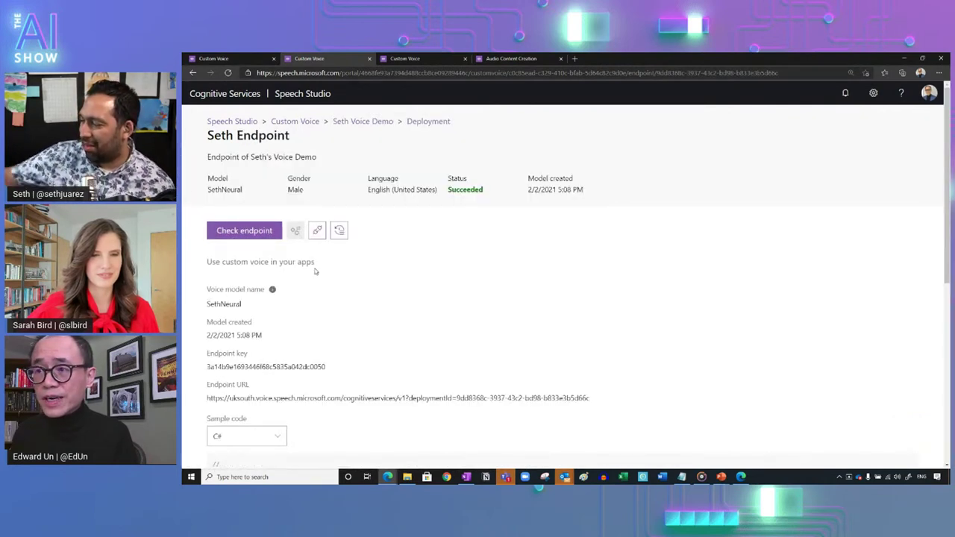
scroll(315, 272, "down", 1)
scroll(315, 272, "down", 1)
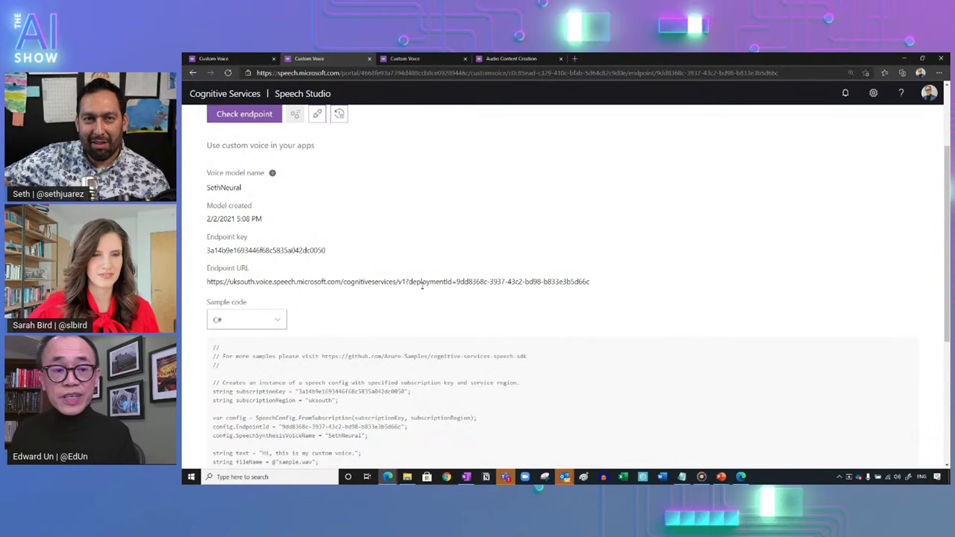
scroll(423, 284, "down", 2)
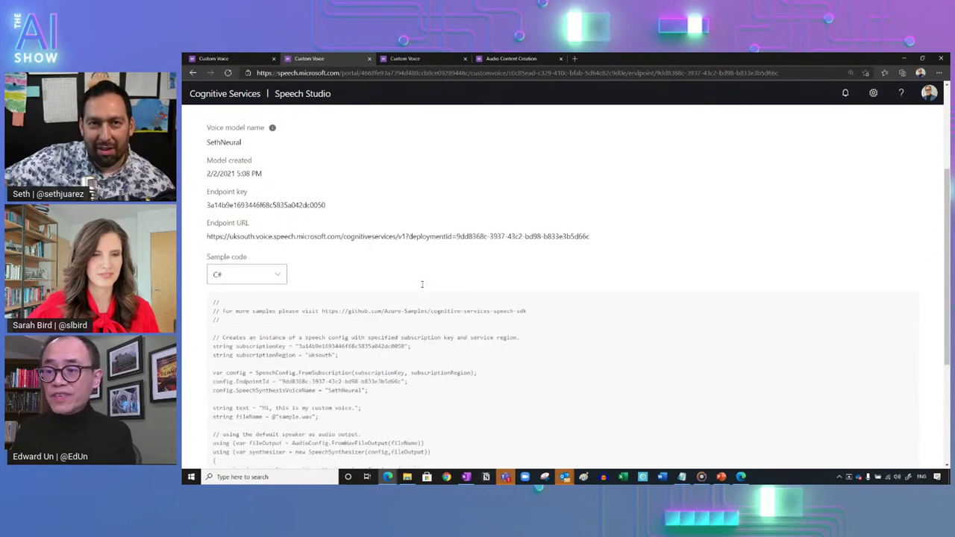
scroll(422, 287, "down", 2)
scroll(422, 287, "up", 4)
scroll(422, 288, "up", 2)
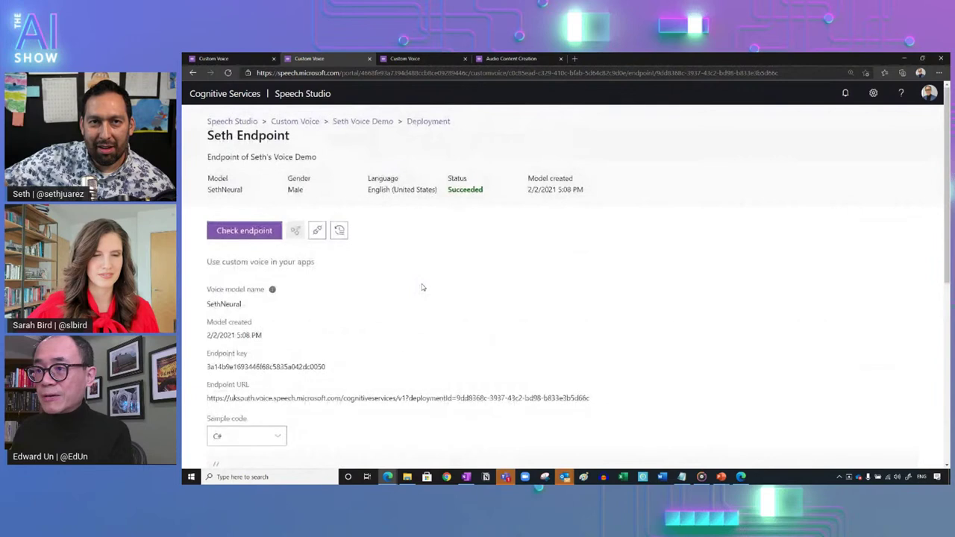
left_click(264, 235)
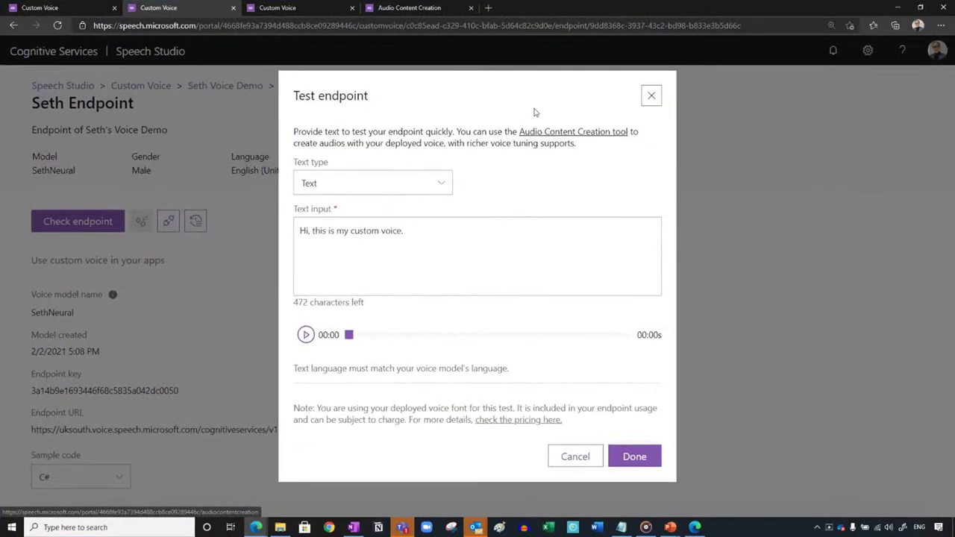
- Switch to Audio Content Creation and create a new file with the text "Hello, this is Seth, a synthetic voice created by Microsoft."
left_click(521, 60)
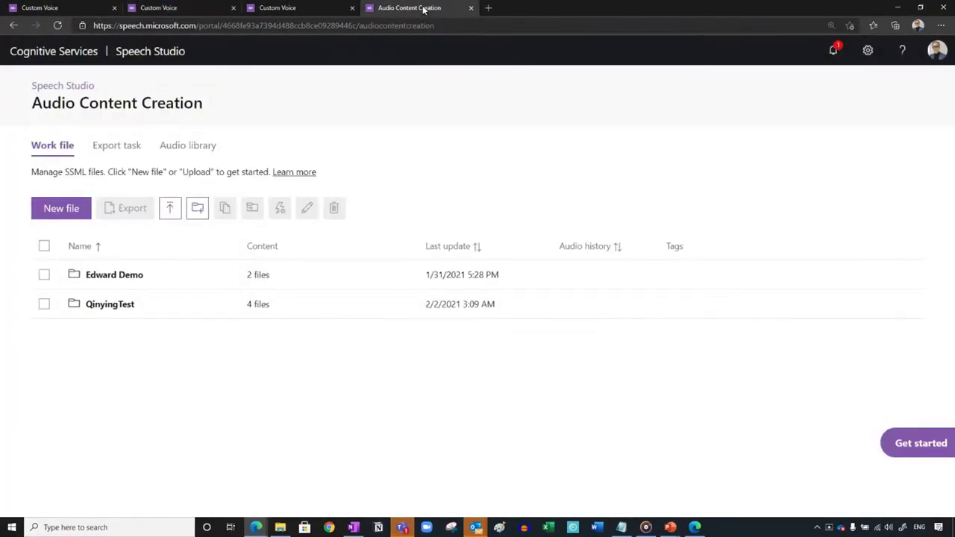
left_click(69, 210)
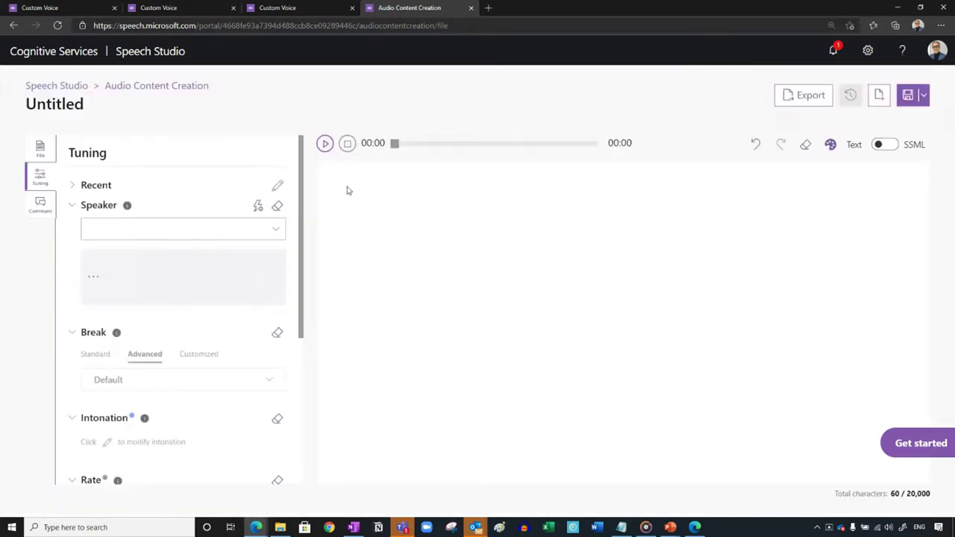
left_click(424, 187)
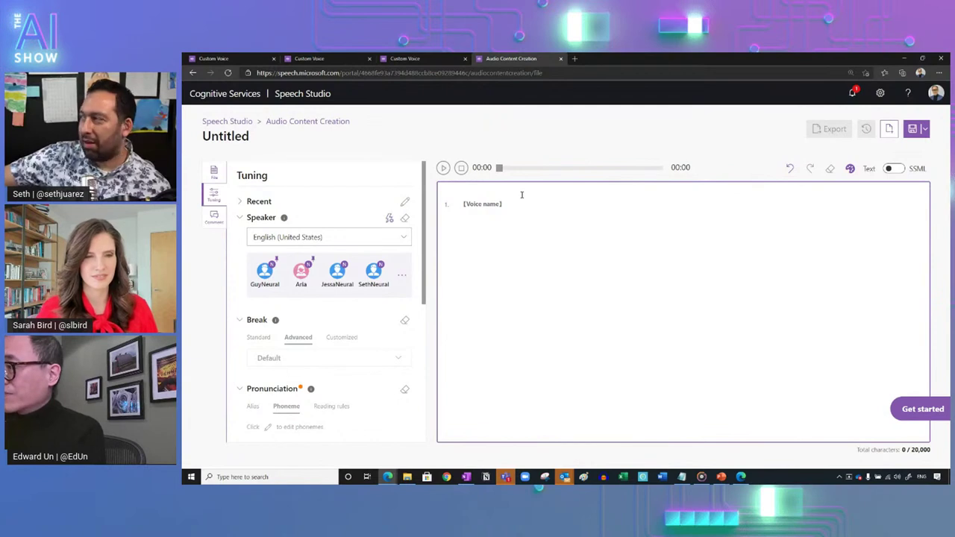
type("H")
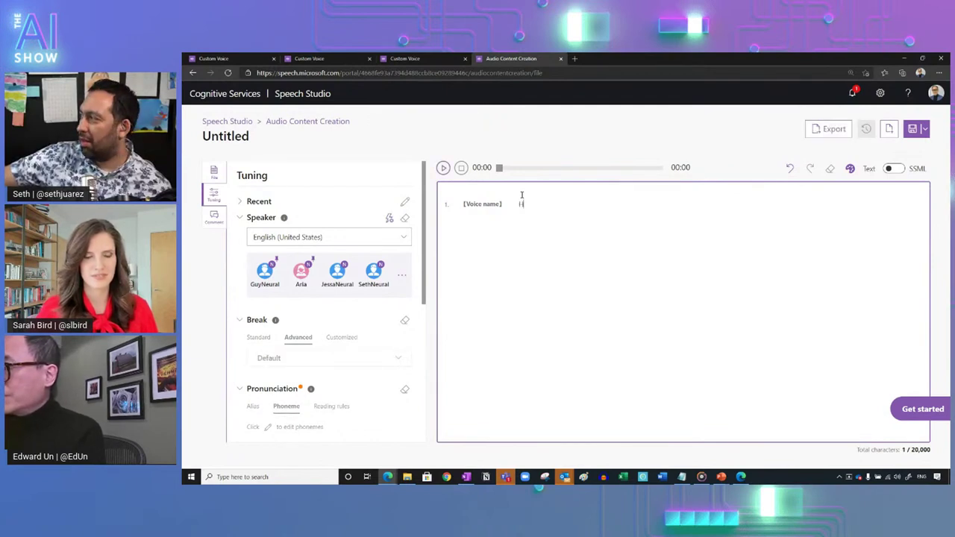
type("ello, this is Seth, a synthetic v")
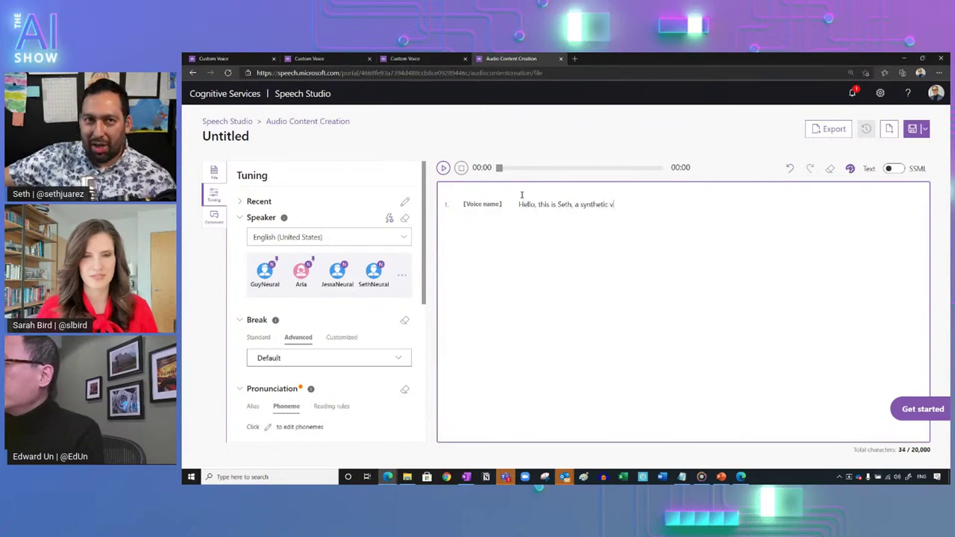
type("oice created by ")
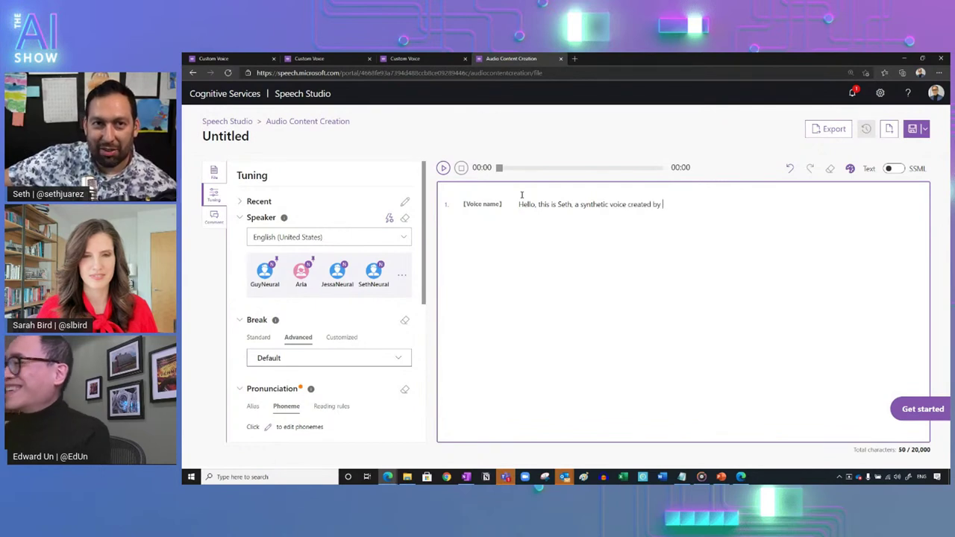
type("Microsoft.")
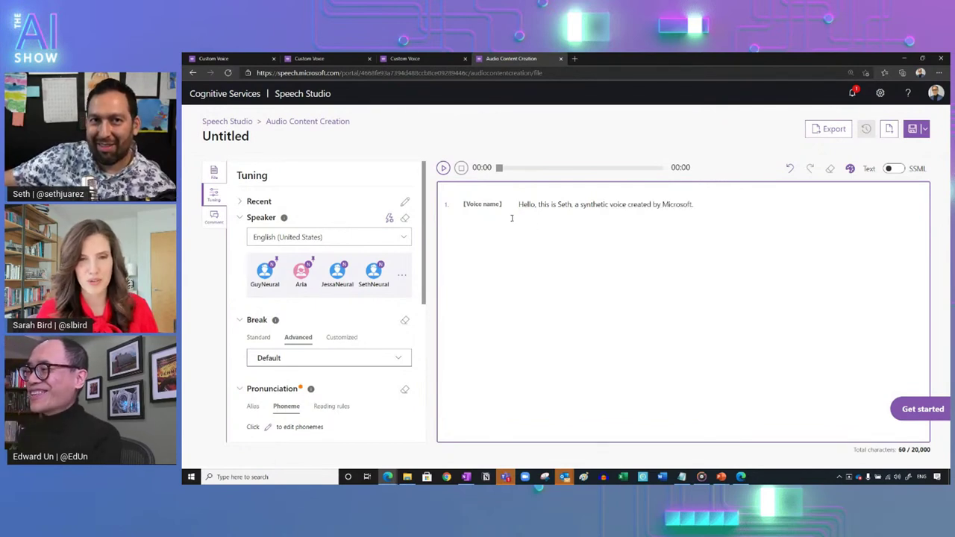
- Assign the SethNeural voice to the first line and play the generated audio
left_click(377, 277)
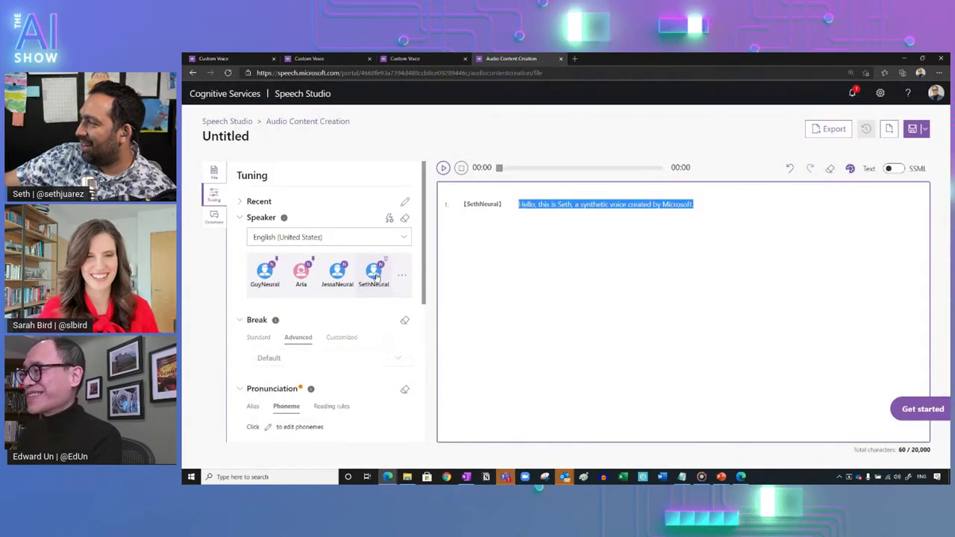
left_click(443, 169)
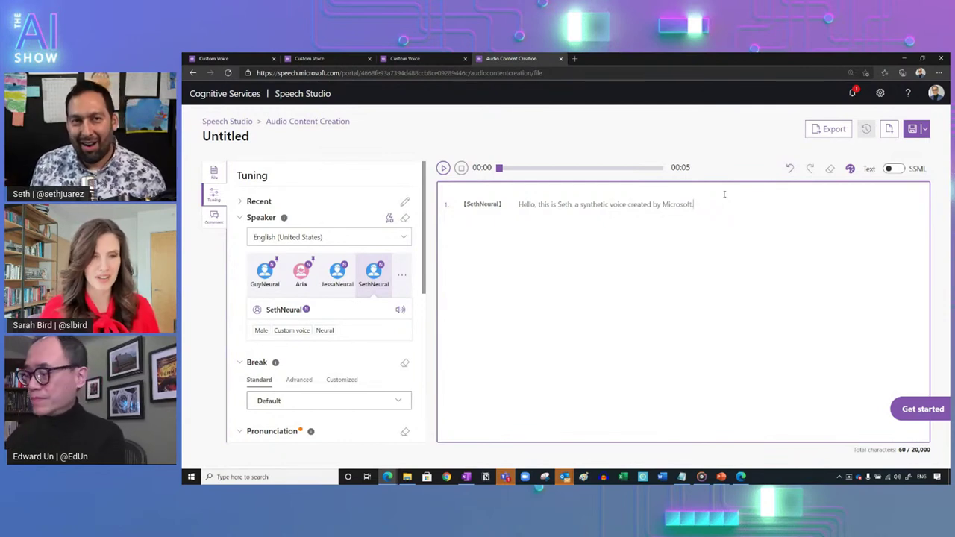
- Add a second line reading "Welcome to the AI Show!" and select its text
key("Return")
type("Welcome to the AI Show!")
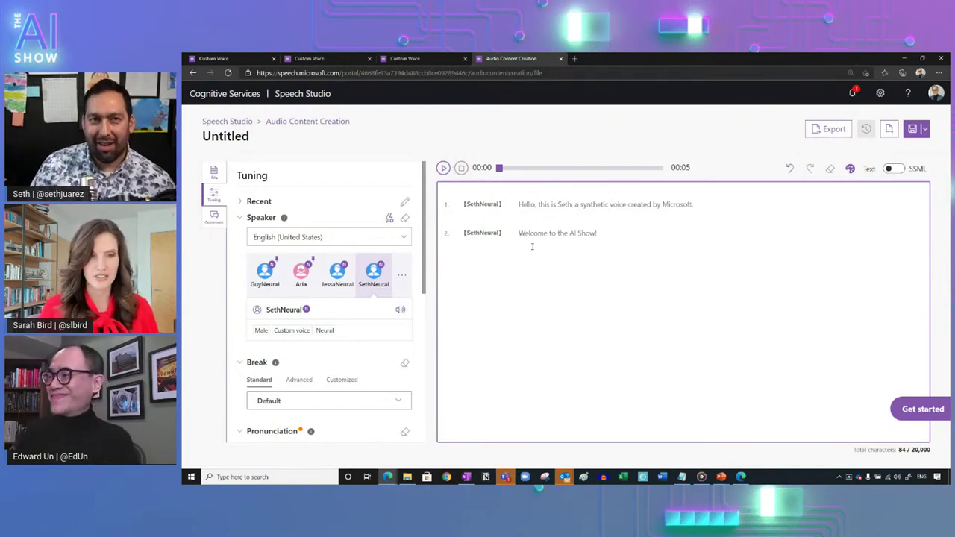
left_click_drag(519, 235, 606, 229)
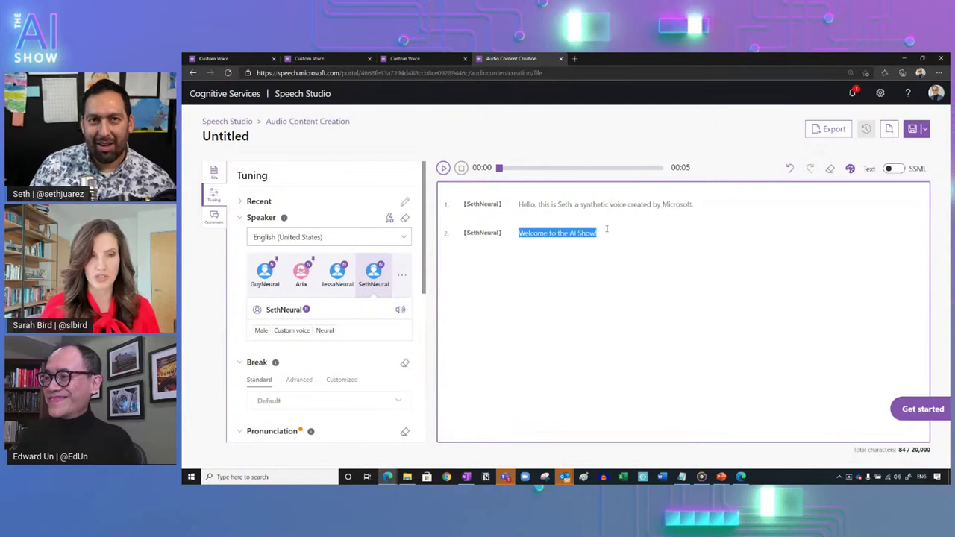